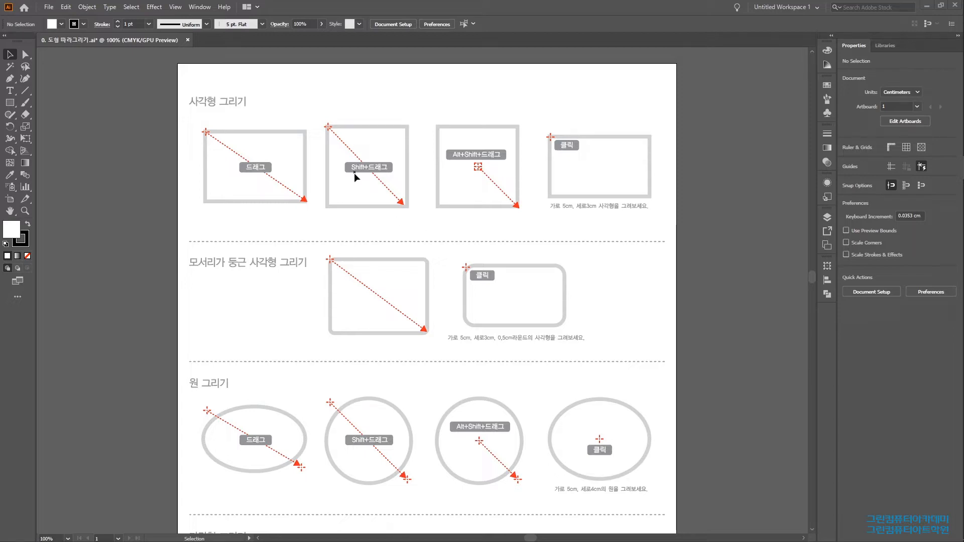
Check the shape tool group and the list of workspaces, and choose the Rectangle tool
{"action": "left_click", "coordinate": [9, 104]}
{"action": "left_click", "coordinate": [8, 106]}
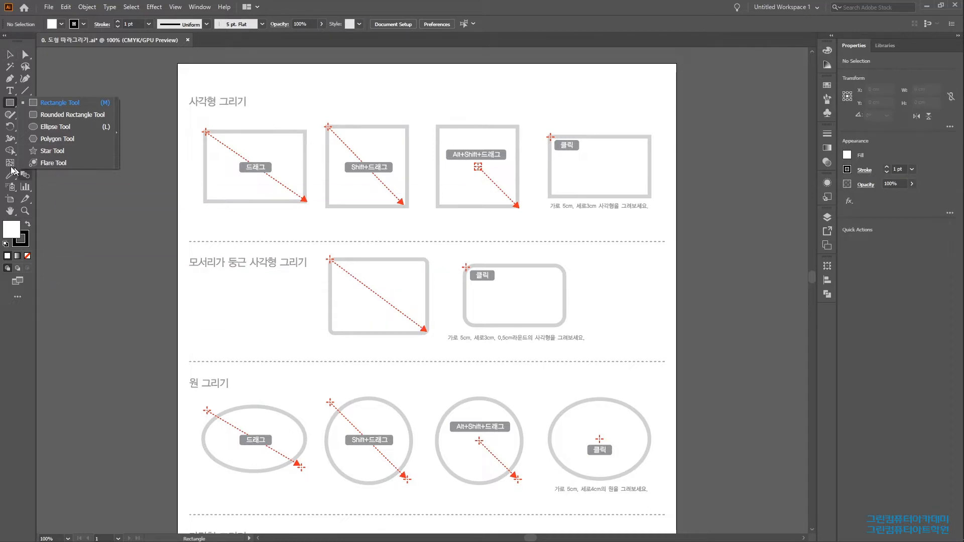
{"action": "left_click", "coordinate": [7, 105]}
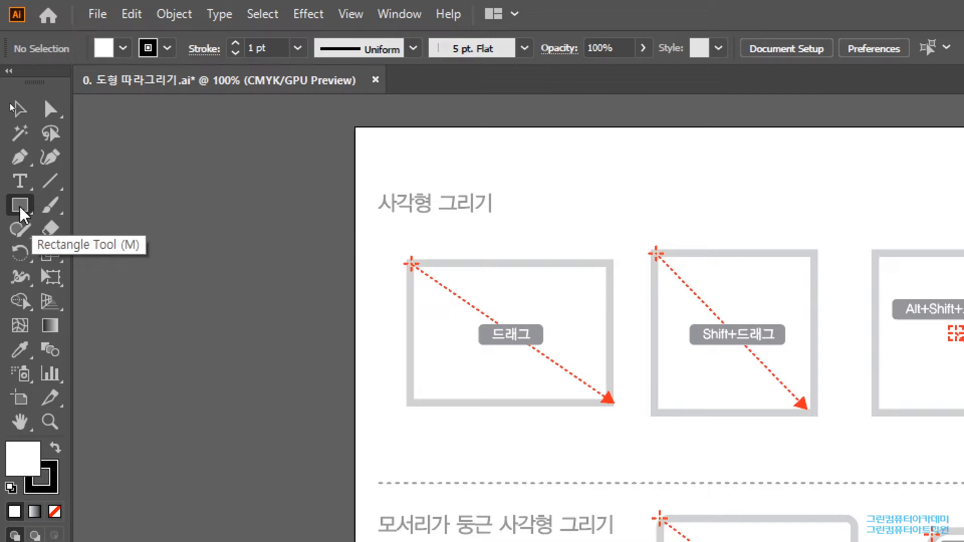
{"action": "left_click", "coordinate": [21, 208]}
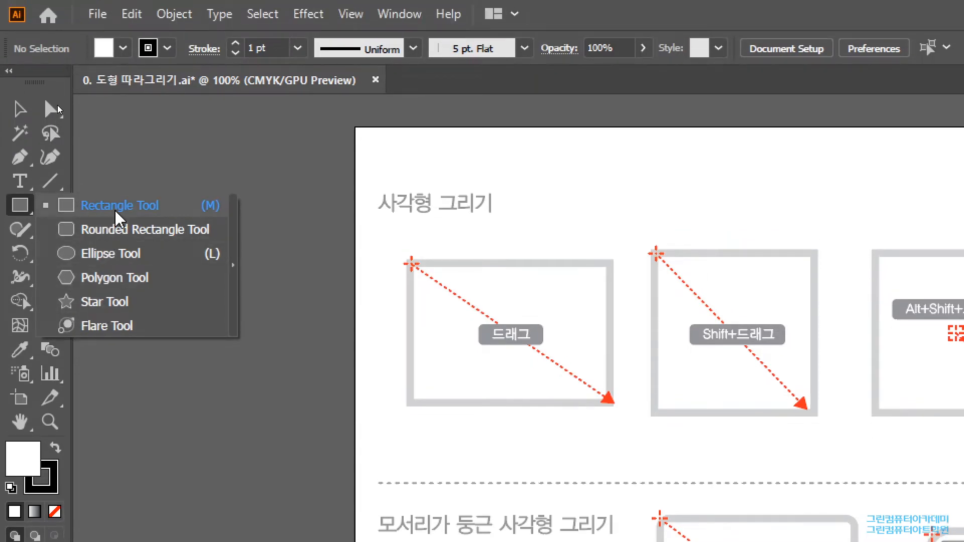
{"action": "left_click", "coordinate": [20, 210]}
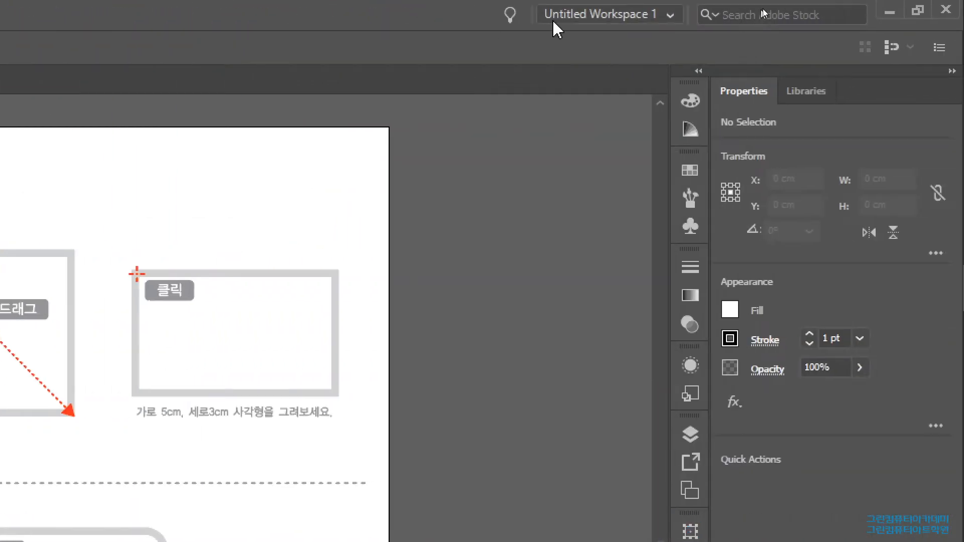
{"action": "left_click", "coordinate": [557, 16]}
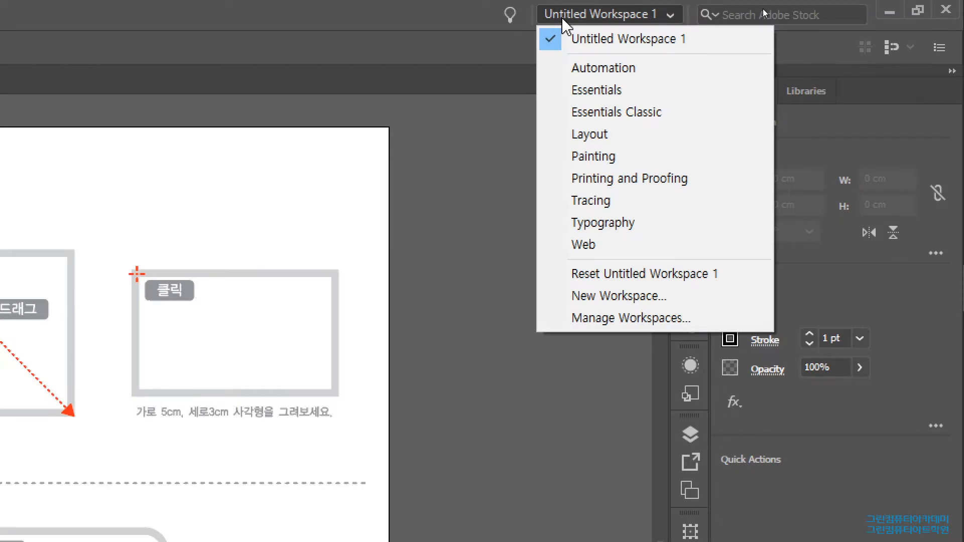
{"action": "left_click", "coordinate": [563, 24]}
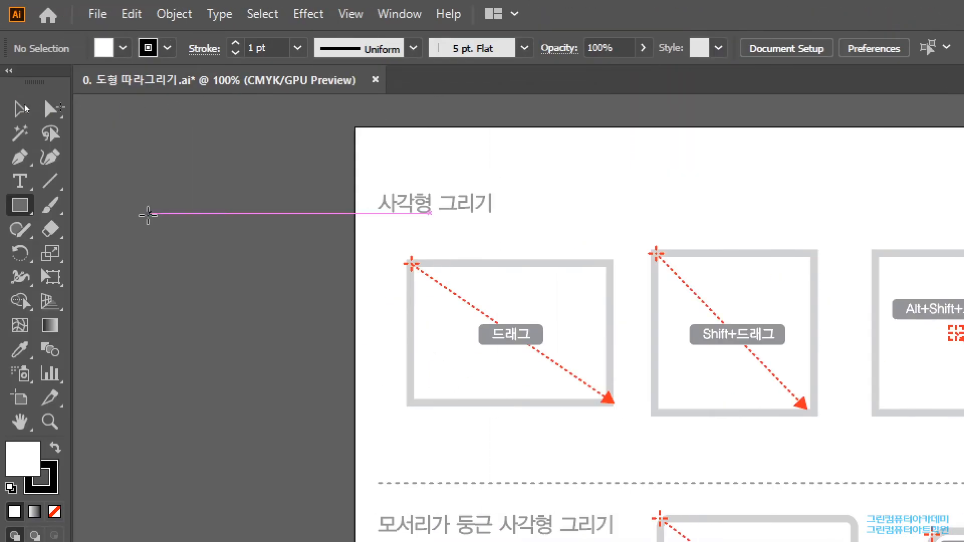
{"action": "left_click", "coordinate": [30, 206]}
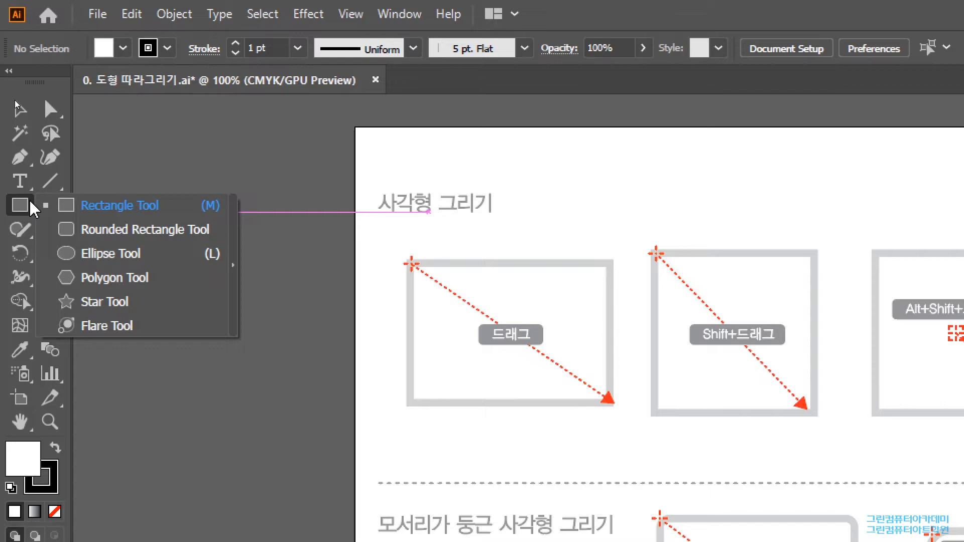
{"action": "left_click", "coordinate": [115, 207]}
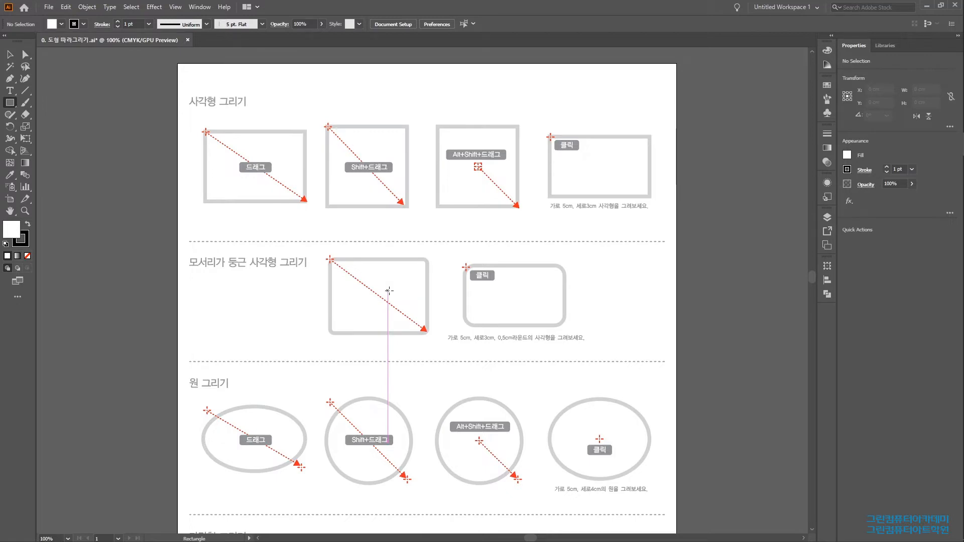
{"action": "key", "text": "v"}
{"action": "key", "text": "ctrl+plus"}
{"action": "key", "text": "ctrl+minus"}
{"action": "key", "text": "ctrl+plus"}
{"action": "key", "text": "ctrl+minus"}
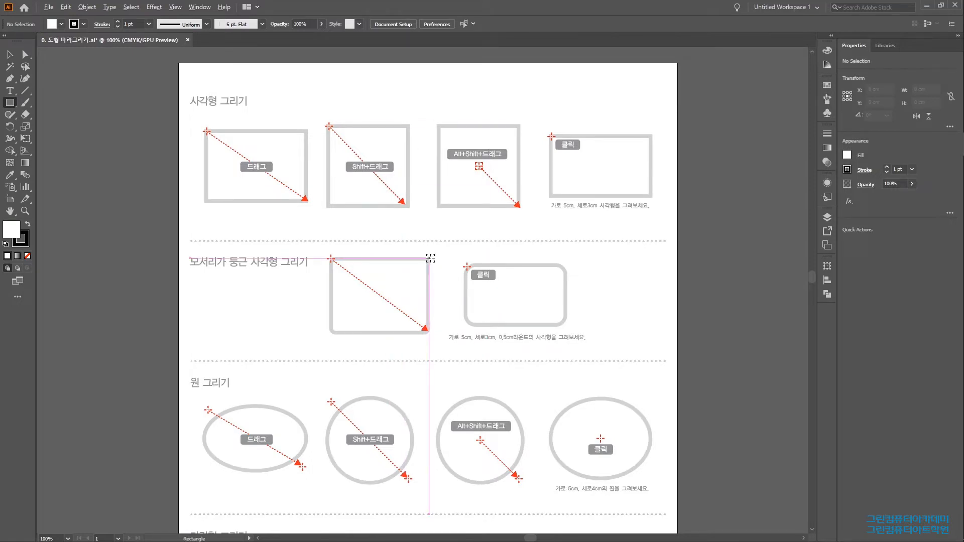
{"action": "key", "text": "ctrl+minus"}
{"action": "key", "text": "ctrl+plus"}
{"action": "key", "text": "ctrl+minus"}
{"action": "key", "text": "ctrl+plus"}
{"action": "key", "text": "ctrl+minus"}
{"action": "key", "text": "ctrl+plus"}
{"action": "key", "text": "ctrl+minus"}
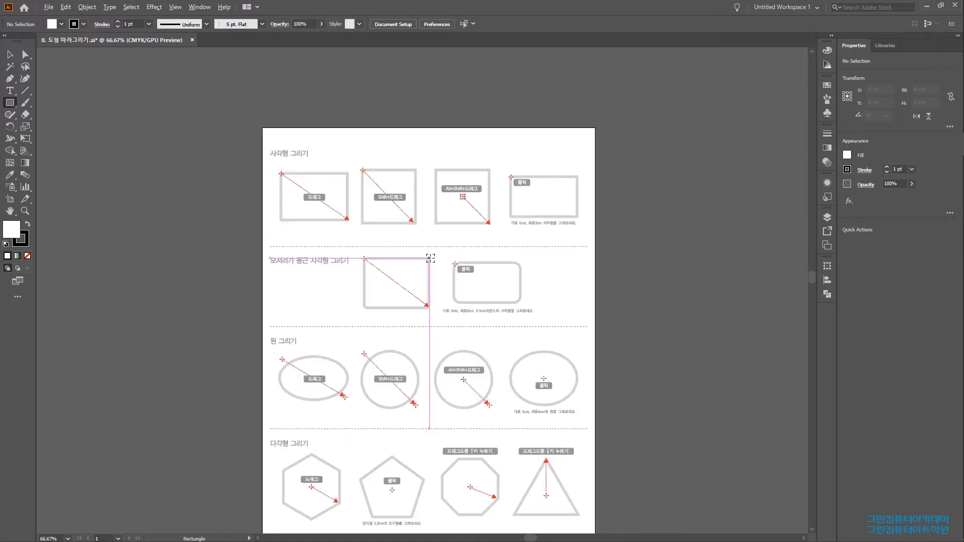
{"action": "key", "text": "ctrl+plus"}
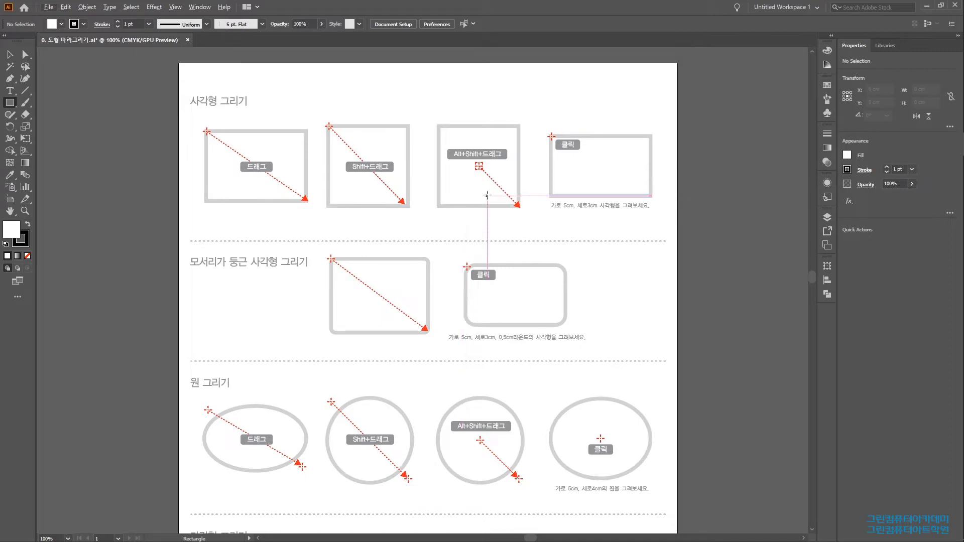
Draw a rectangle about 5.02 × 3.44 cm over the first template (드래그) in the 사각형 그리기 row
{"action": "key", "text": "ctrl+plus"}
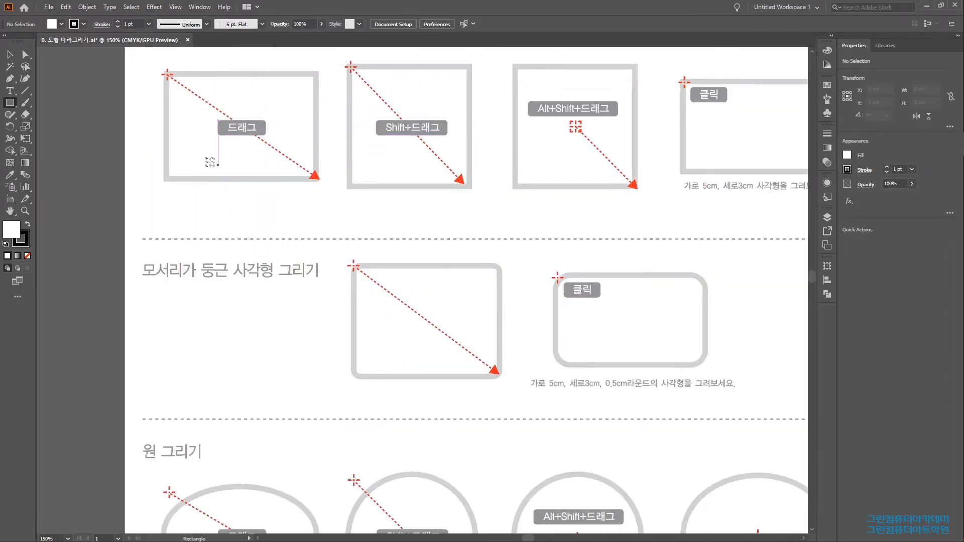
{"action": "key", "text": "ctrl+plus"}
{"action": "key", "text": "ctrl+plus"}
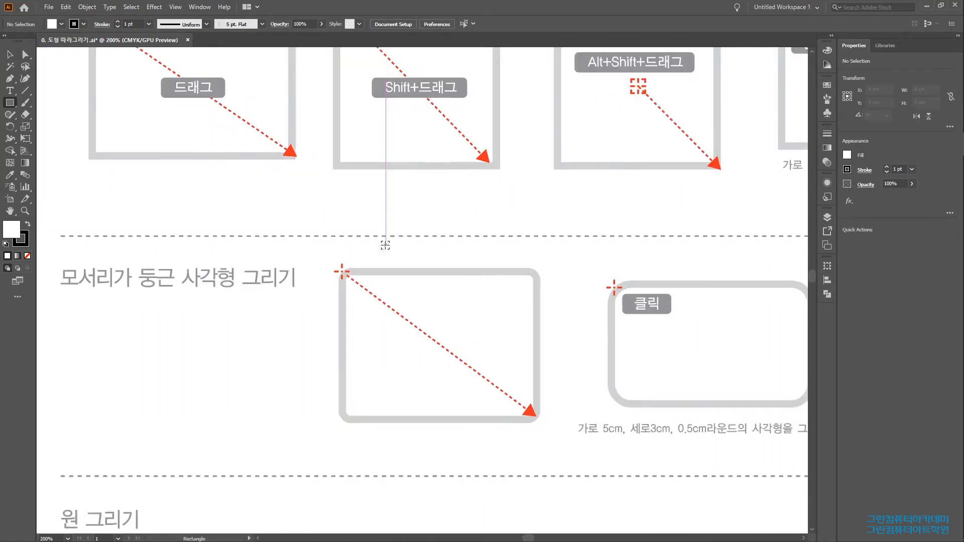
{"action": "key", "text": "space"}
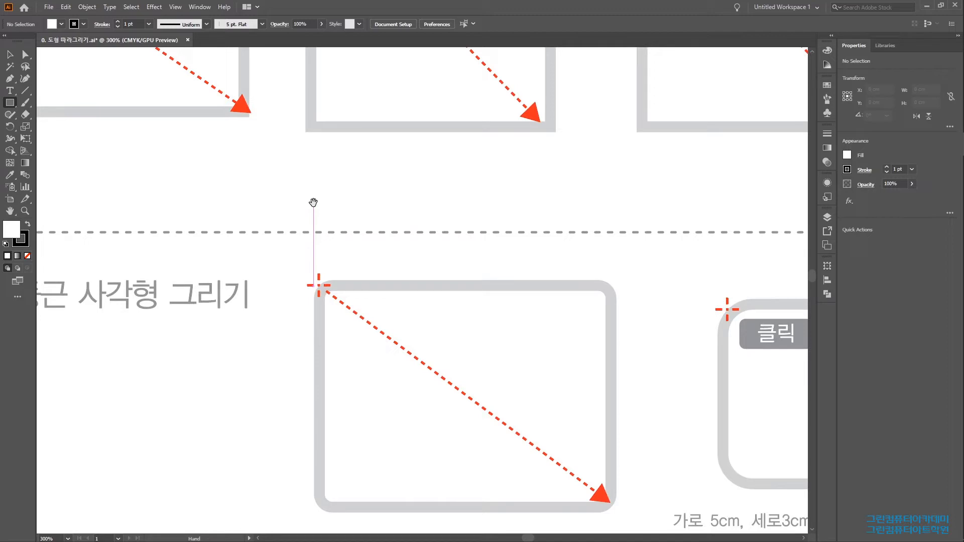
{"action": "left_click_drag", "start_coordinate": [238, 148], "coordinate": [587, 457]}
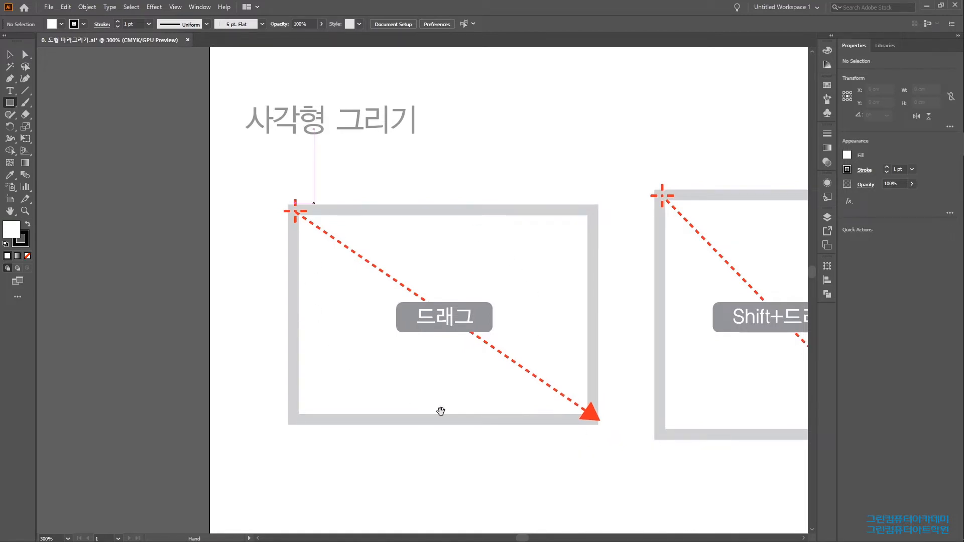
{"action": "left_click_drag", "start_coordinate": [590, 459], "coordinate": [572, 454]}
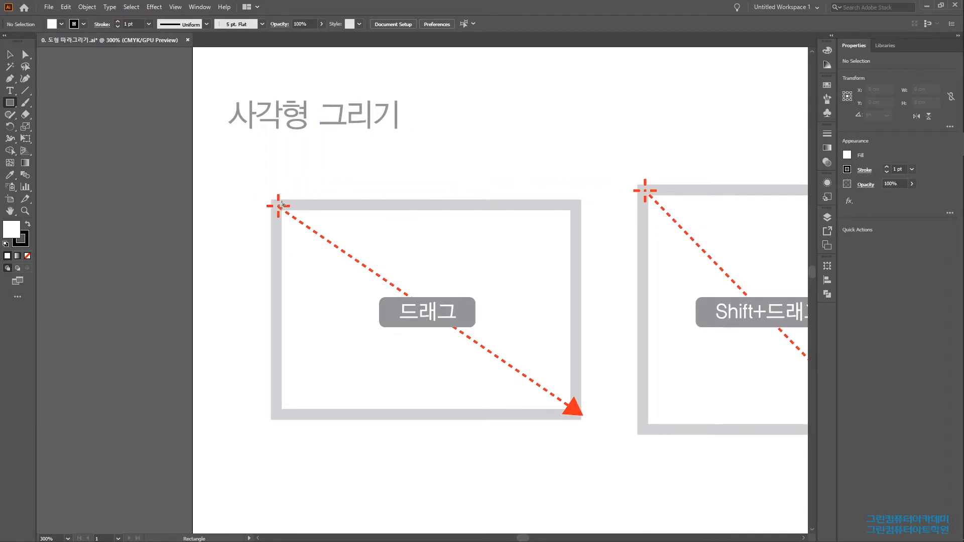
{"action": "mouse_move", "coordinate": [278, 205]}
{"action": "left_mouse_down"}
{"action": "mouse_move", "coordinate": [536, 373]}
{"action": "mouse_move", "coordinate": [578, 411]}
{"action": "left_mouse_up"}
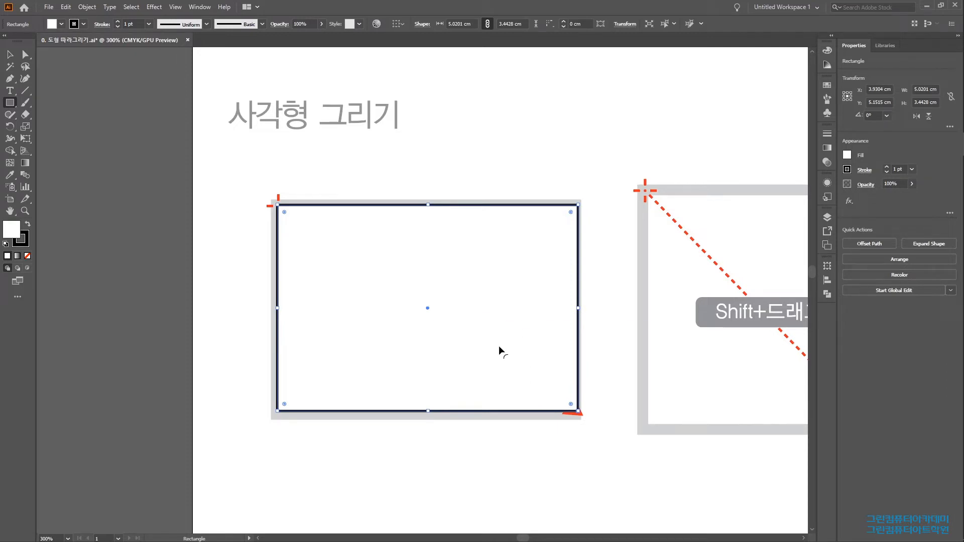
Draw a proportionally constrained square of about 3.97 cm over the Shift+드래그 template, starting at its corner marker
{"action": "left_click_drag", "start_coordinate": [630, 308], "coordinate": [298, 294]}
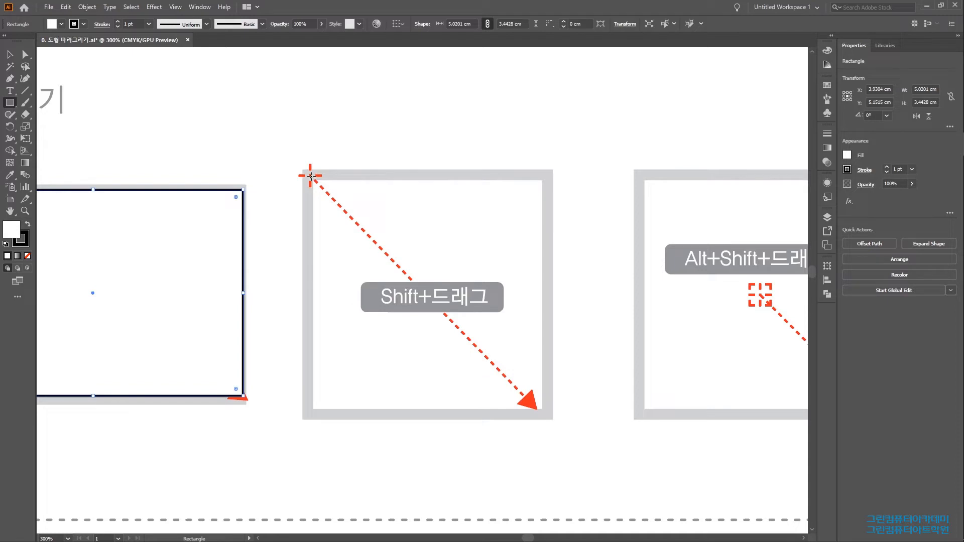
{"action": "left_click_drag", "start_coordinate": [311, 176], "coordinate": [351, 215]}
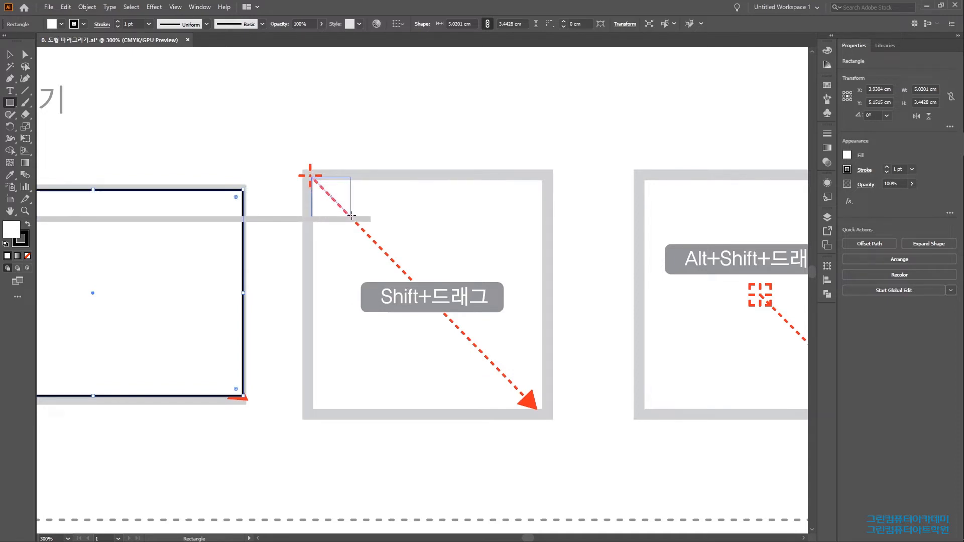
{"action": "left_click_drag", "start_coordinate": [351, 215], "coordinate": [490, 332]}
{"action": "left_click_drag", "start_coordinate": [508, 299], "coordinate": [502, 366]}
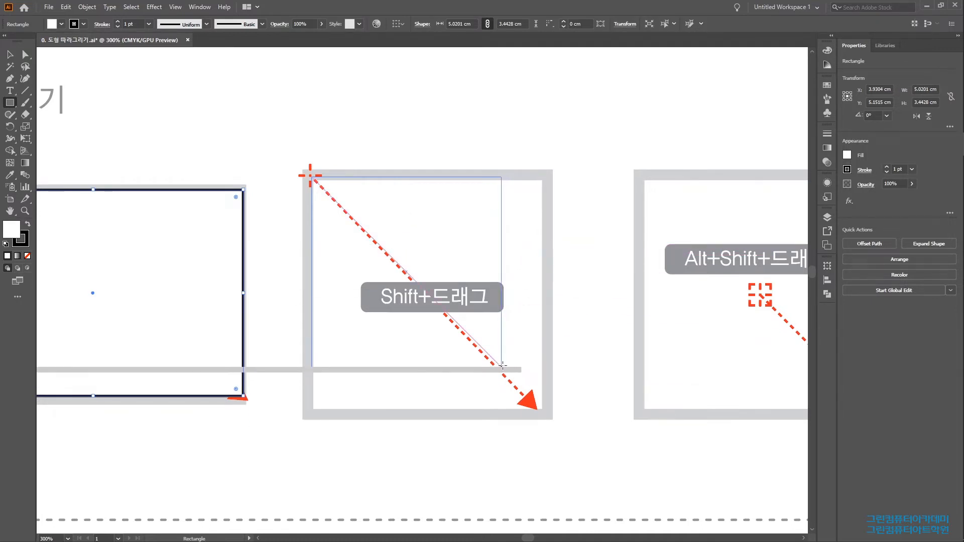
{"action": "left_click_drag", "start_coordinate": [503, 366], "coordinate": [540, 416]}
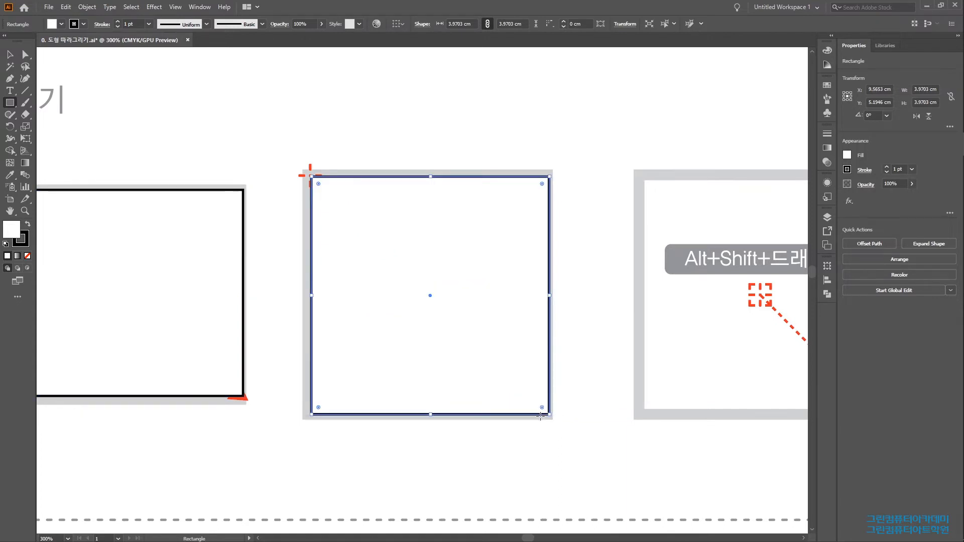
Draw a square of about 4.16 cm outward from the centre marker of the Alt+Shift+드래그 template
{"action": "left_click_drag", "start_coordinate": [714, 308], "coordinate": [477, 310]}
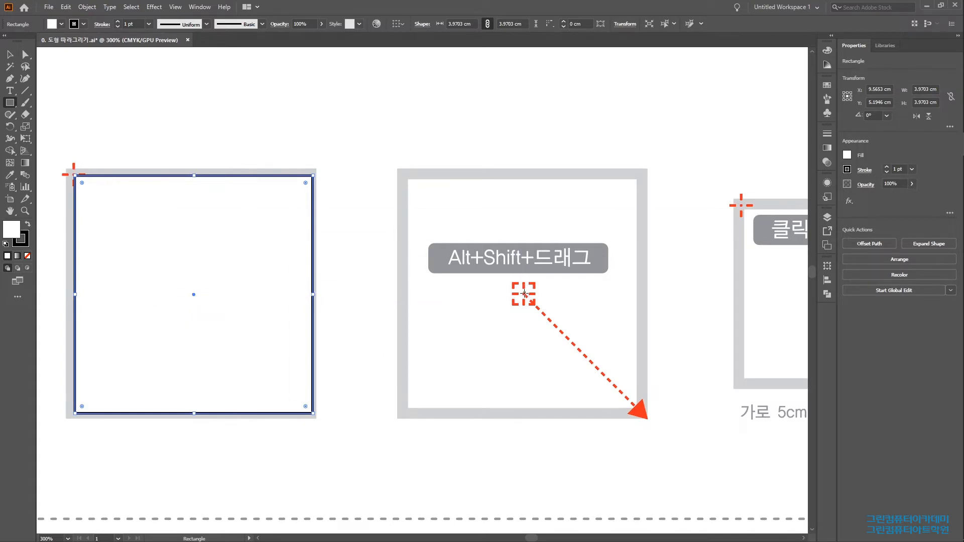
{"action": "mouse_move", "coordinate": [524, 293]}
{"action": "left_mouse_down"}
{"action": "mouse_move", "coordinate": [728, 487]}
{"action": "mouse_move", "coordinate": [663, 435]}
{"action": "mouse_move", "coordinate": [721, 477]}
{"action": "mouse_move", "coordinate": [664, 449]}
{"action": "mouse_move", "coordinate": [718, 472]}
{"action": "mouse_move", "coordinate": [674, 450]}
{"action": "mouse_move", "coordinate": [709, 471]}
{"action": "mouse_move", "coordinate": [702, 461]}
{"action": "left_mouse_up"}
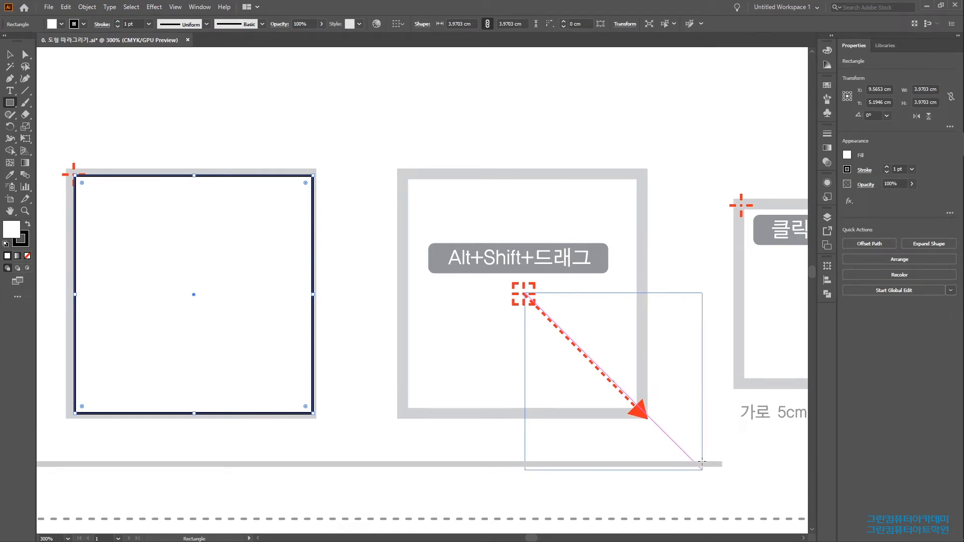
{"action": "mouse_move", "coordinate": [701, 461]}
{"action": "left_mouse_down"}
{"action": "mouse_move", "coordinate": [656, 431]}
{"action": "mouse_move", "coordinate": [564, 331]}
{"action": "mouse_move", "coordinate": [602, 353]}
{"action": "mouse_move", "coordinate": [628, 400]}
{"action": "mouse_move", "coordinate": [537, 319]}
{"action": "mouse_move", "coordinate": [641, 409]}
{"action": "mouse_move", "coordinate": [585, 398]}
{"action": "mouse_move", "coordinate": [550, 338]}
{"action": "mouse_move", "coordinate": [550, 311]}
{"action": "left_mouse_up"}
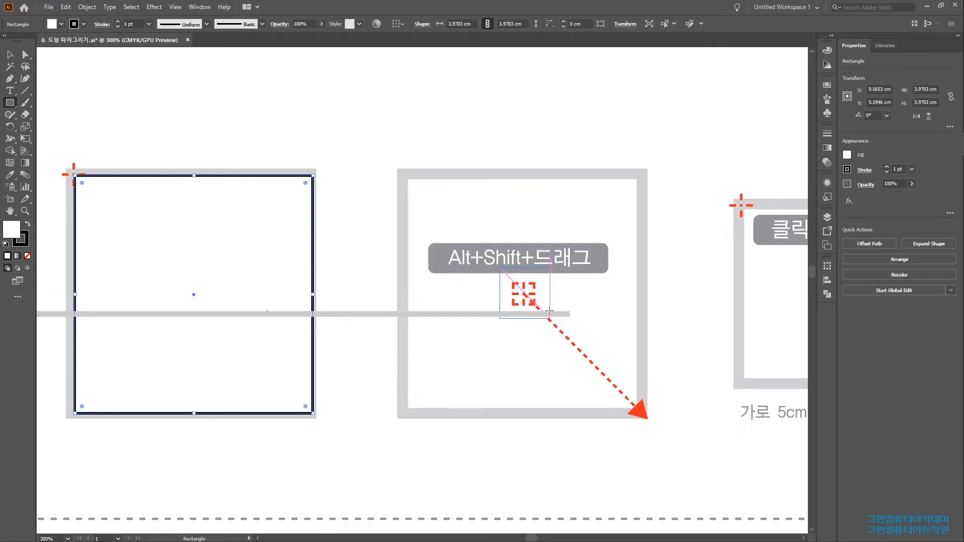
{"action": "left_click_drag", "start_coordinate": [550, 311], "coordinate": [649, 408]}
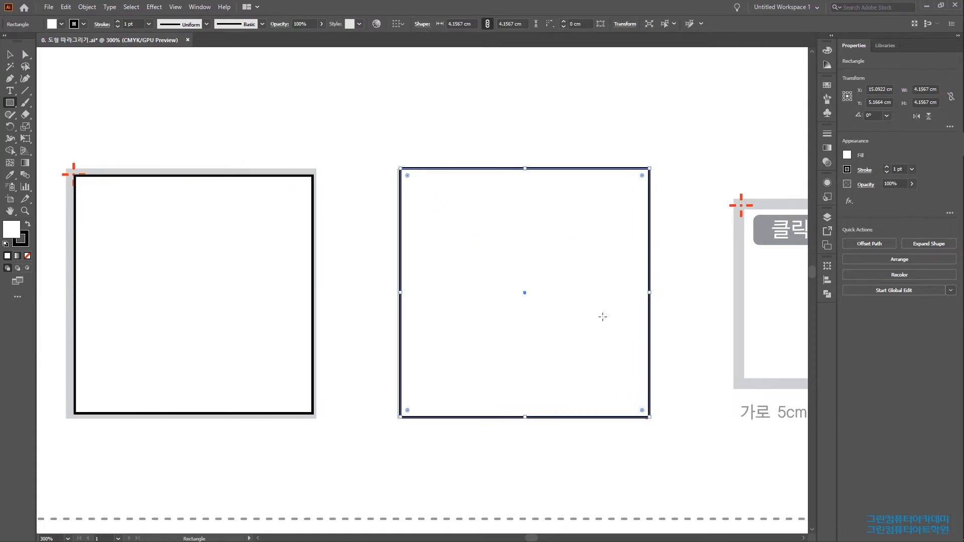
Create a rectangle exactly 5 cm wide and 3 cm high at the 클릭 template's corner marker, and delete it
{"action": "left_click_drag", "start_coordinate": [602, 315], "coordinate": [284, 314]}
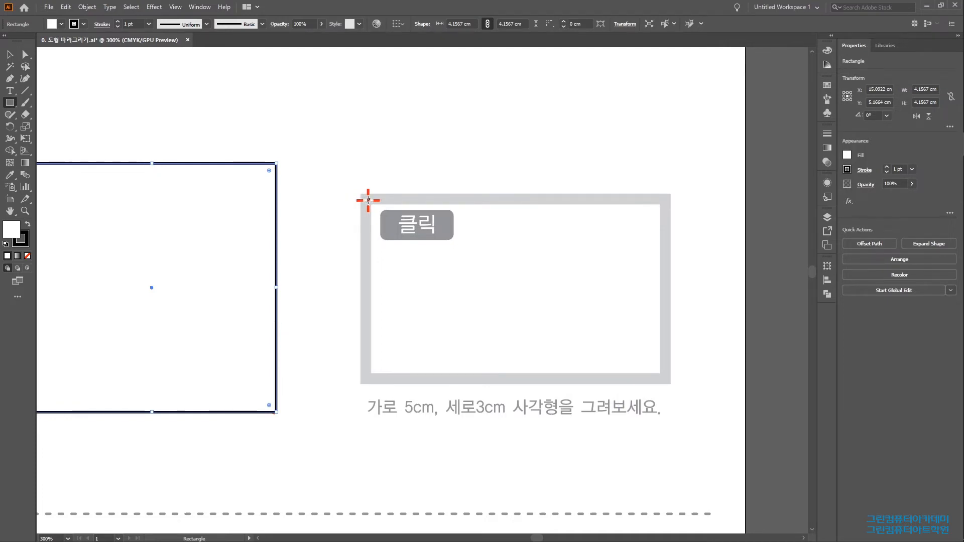
{"action": "left_click", "coordinate": [368, 200]}
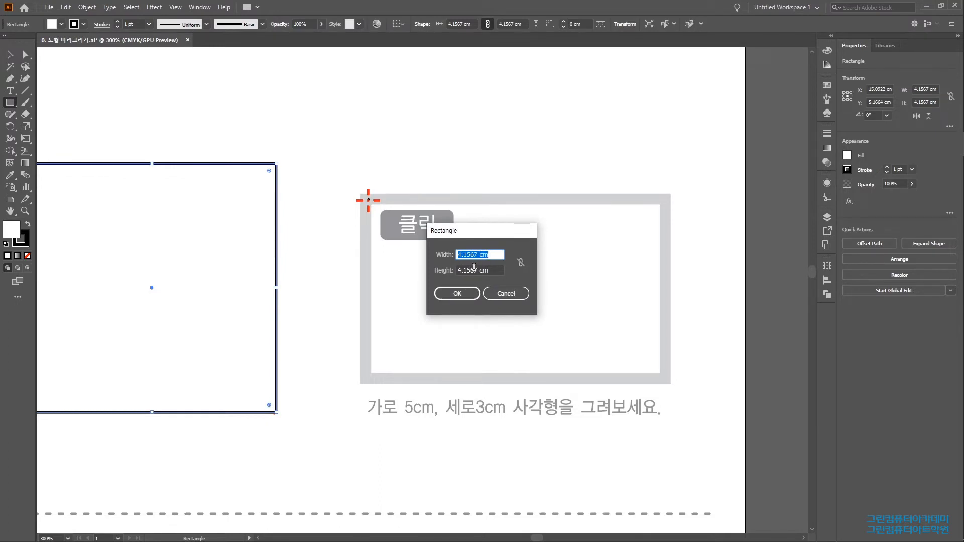
{"action": "type", "text": "5"}
{"action": "left_click", "coordinate": [474, 267]}
{"action": "type", "text": "3"}
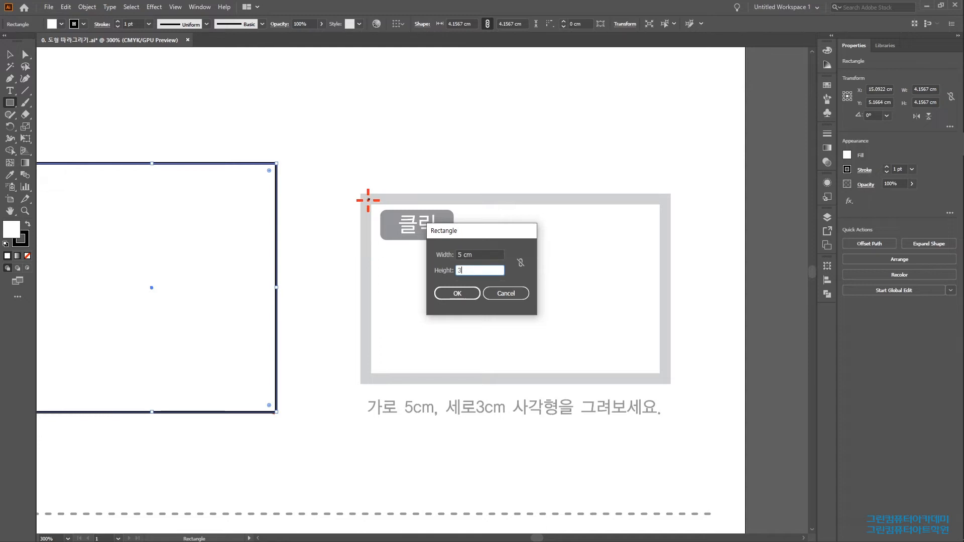
{"action": "key", "text": "Tab"}
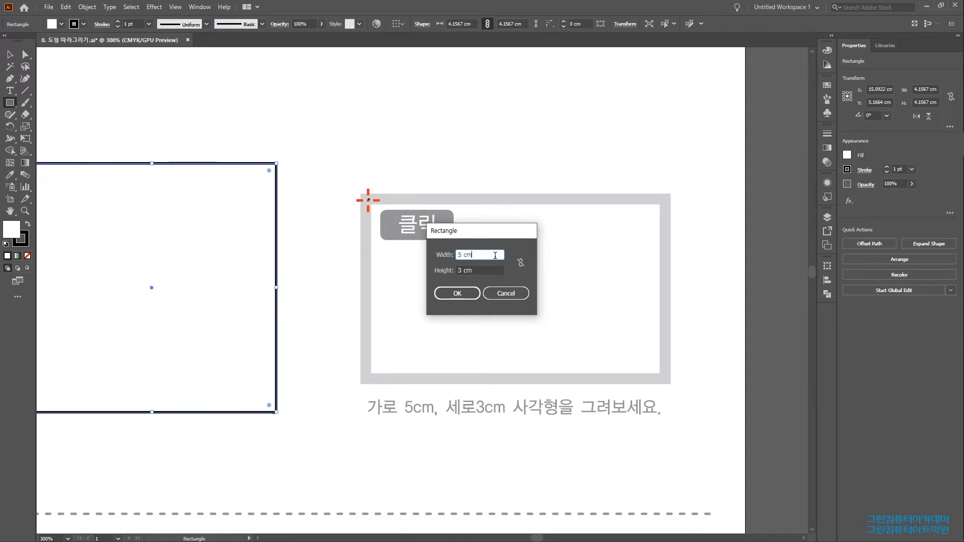
{"action": "left_click", "coordinate": [457, 293]}
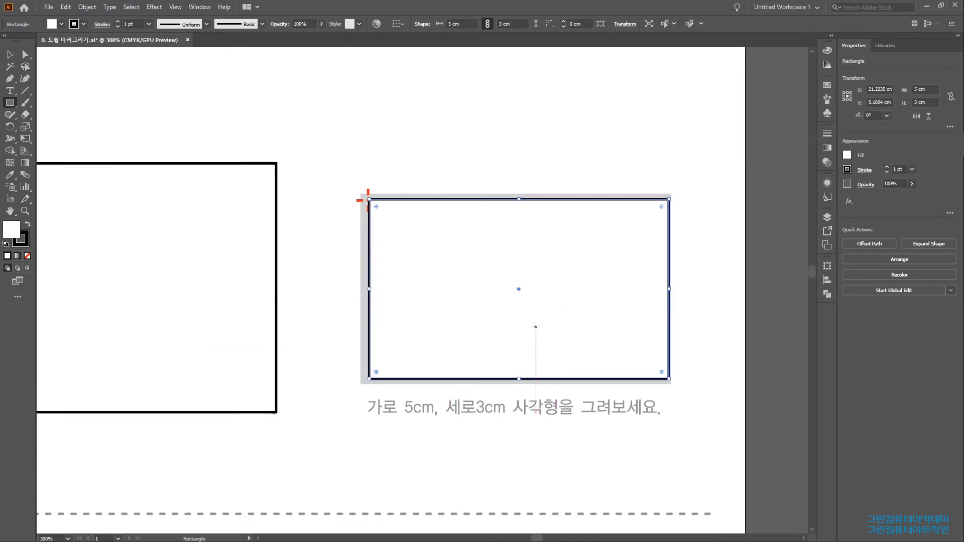
{"action": "key", "text": "Delete"}
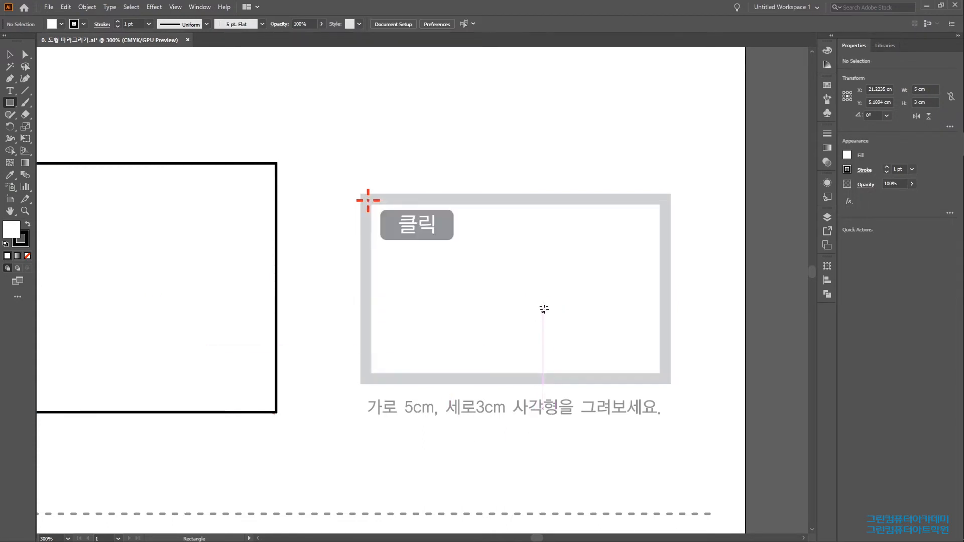
Create a rectangle 50 px wide and 30 px high at the 클릭 template's corner marker
{"action": "left_click", "coordinate": [368, 200]}
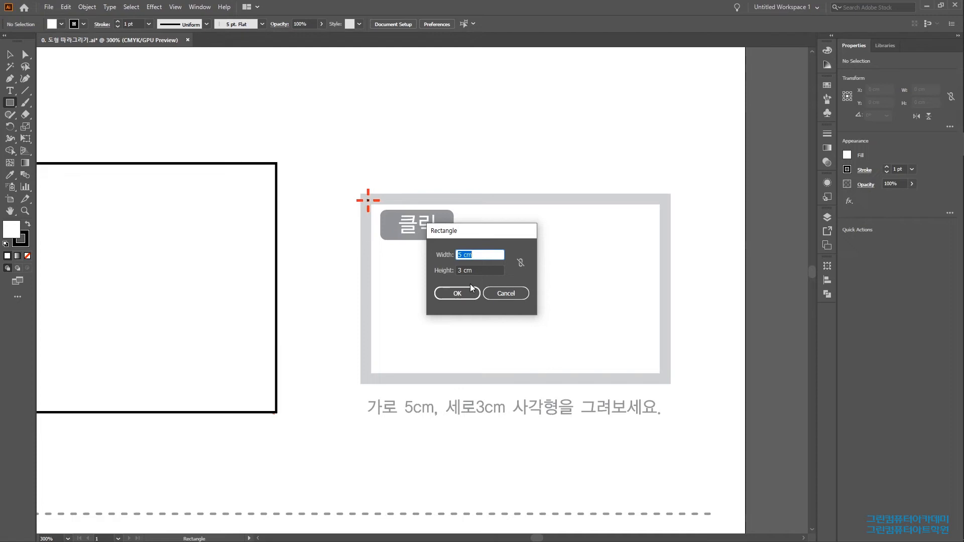
{"action": "type", "text": "50"}
{"action": "key", "text": "Tab"}
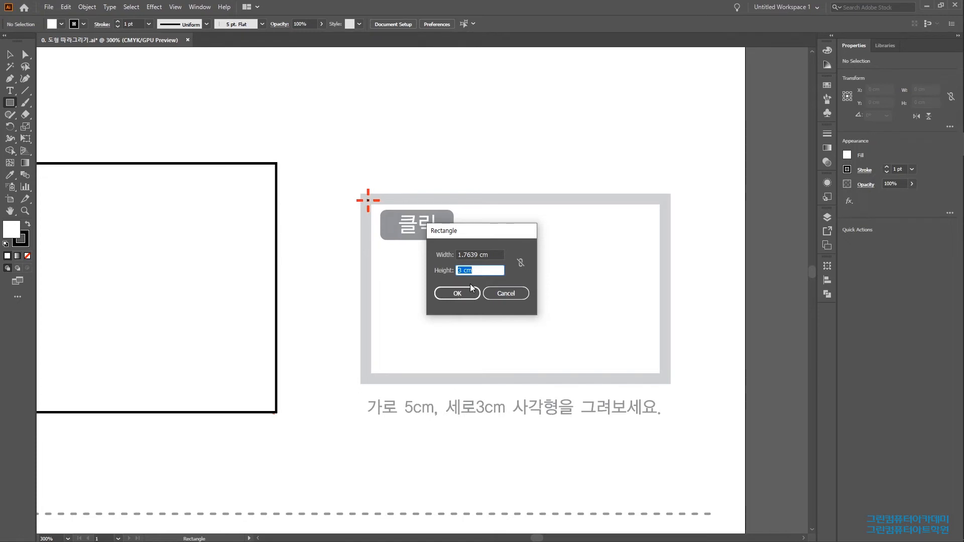
{"action": "type", "text": "30px"}
{"action": "left_click", "coordinate": [499, 253]}
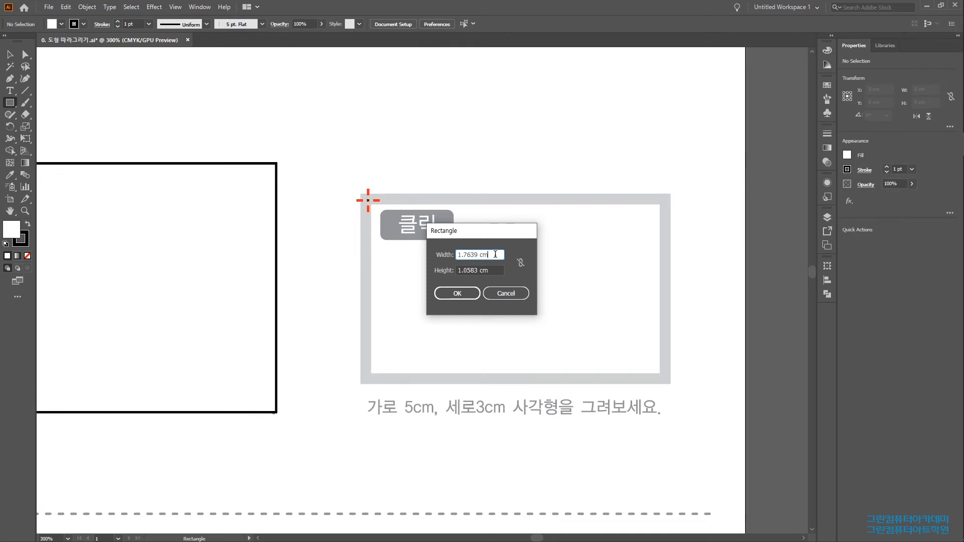
{"action": "left_click", "coordinate": [466, 293]}
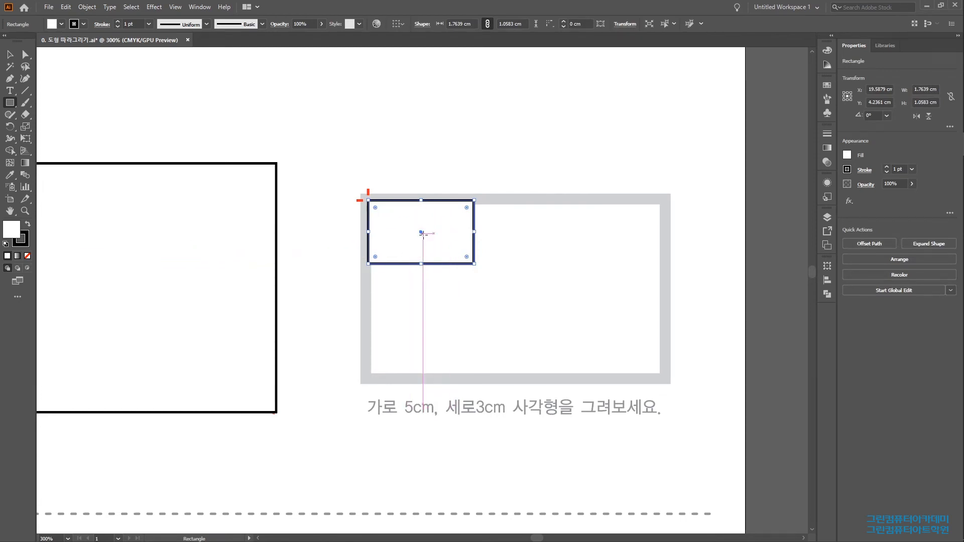
Delete the undersized rectangle and create one exactly 5 cm wide and 3 cm high at the 클릭 template's corner marker
{"action": "key", "text": "Delete"}
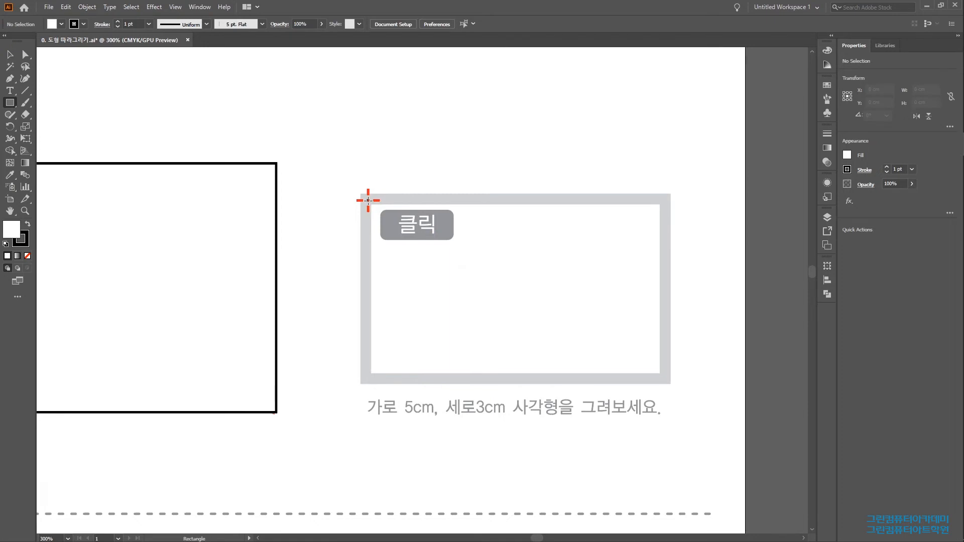
{"action": "left_click", "coordinate": [368, 200]}
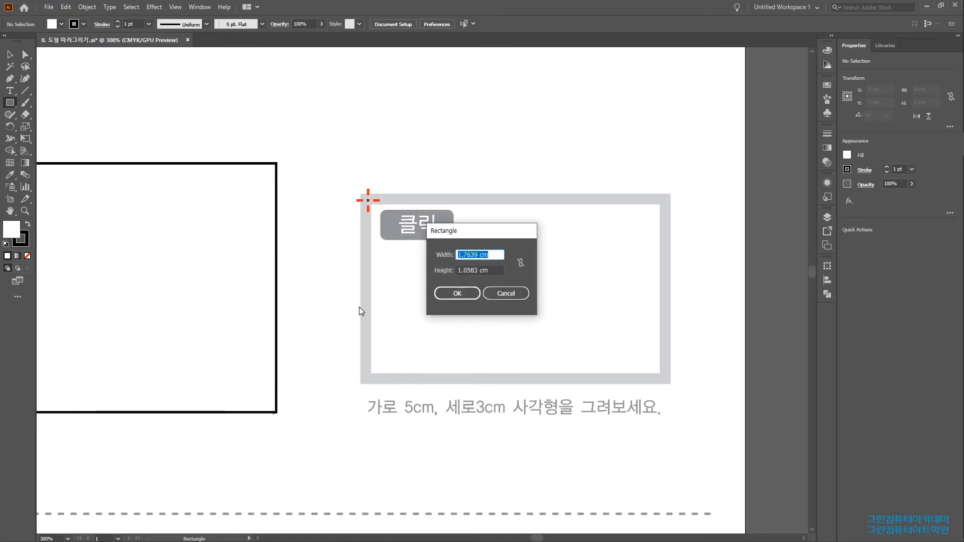
{"action": "type", "text": "5"}
{"action": "key", "text": "Tab"}
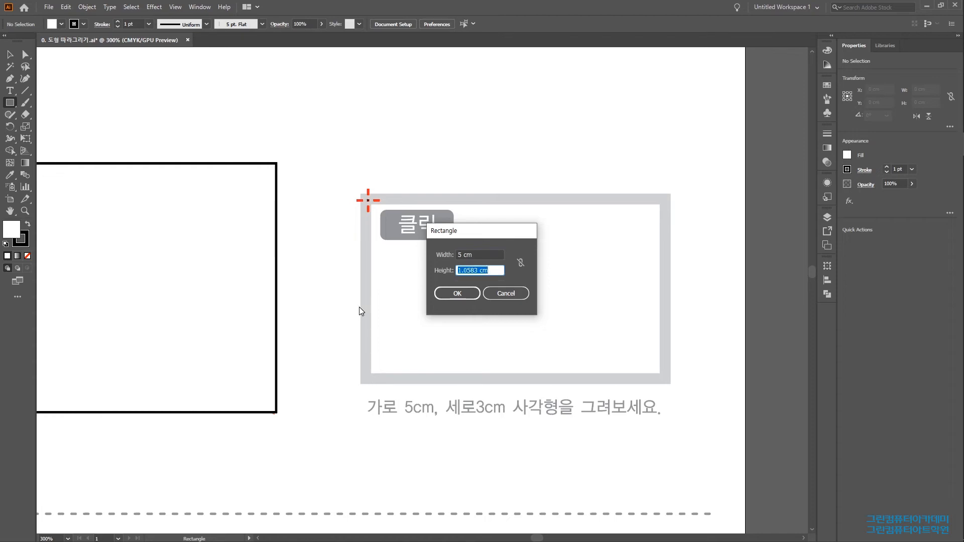
{"action": "type", "text": "3"}
{"action": "left_click", "coordinate": [492, 253]}
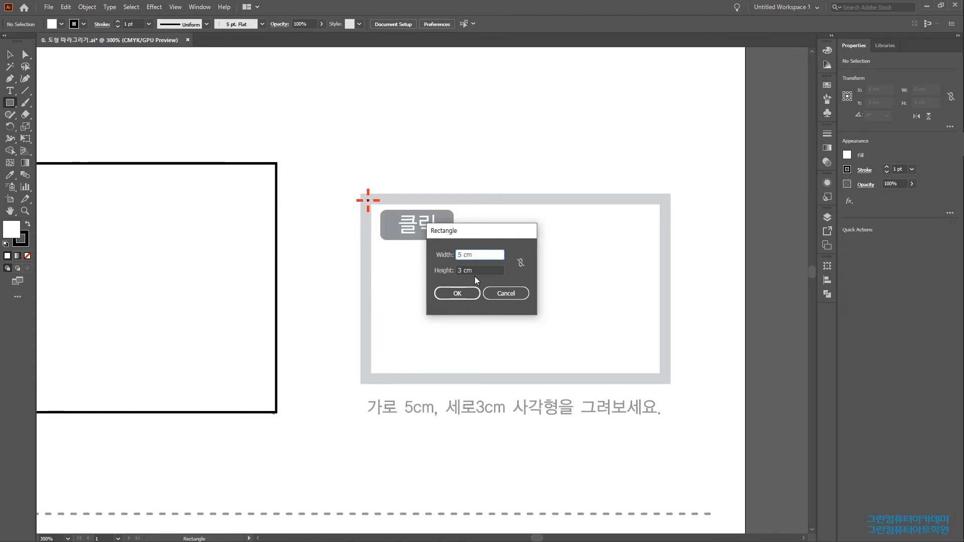
{"action": "left_click", "coordinate": [456, 294]}
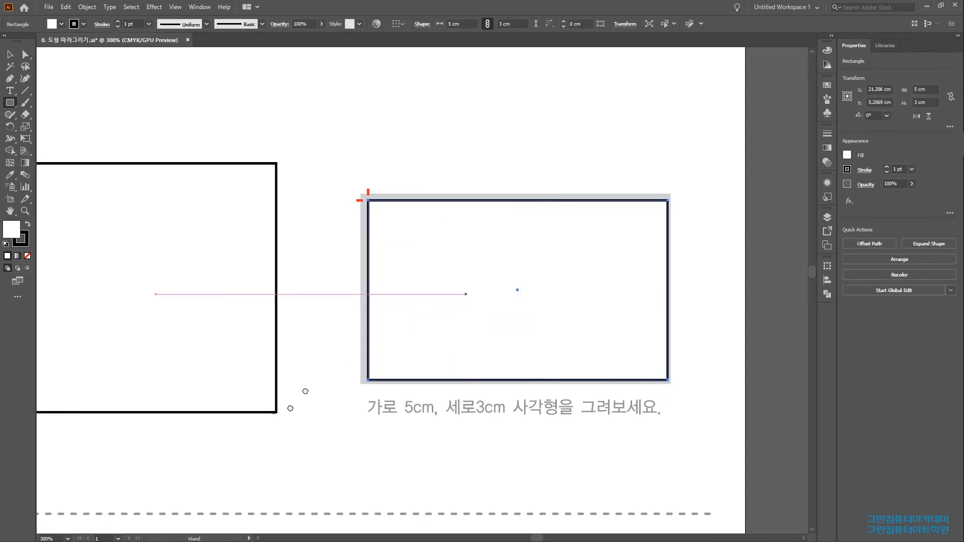
Draw a rounded rectangle about 4.86 cm wide and 3.69 cm high over the arrow template in the 모서리가 둥근 사각형 그리기 row
{"action": "left_click_drag", "start_coordinate": [292, 406], "coordinate": [541, 141]}
{"action": "left_click_drag", "start_coordinate": [212, 323], "coordinate": [616, 179]}
{"action": "left_click_drag", "start_coordinate": [287, 243], "coordinate": [179, 288]}
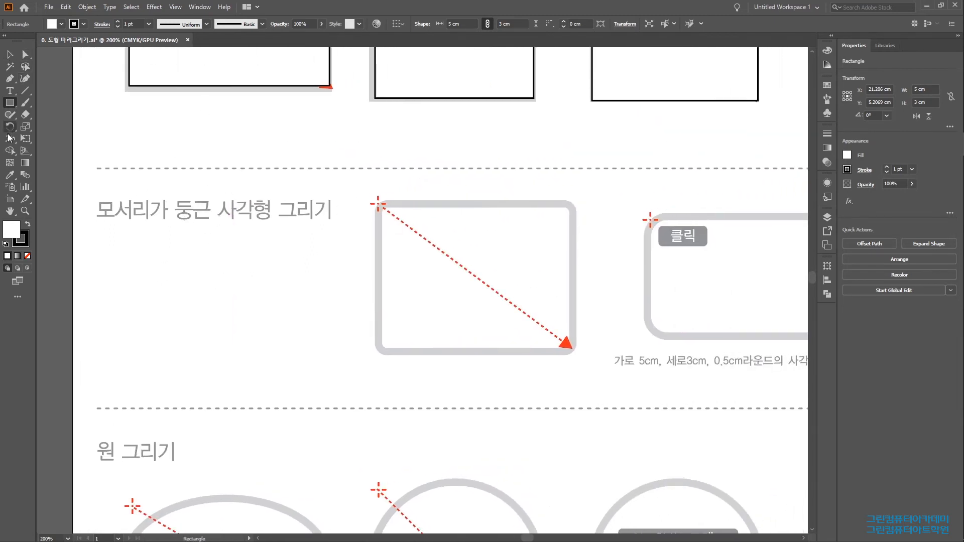
{"action": "left_click", "coordinate": [9, 103]}
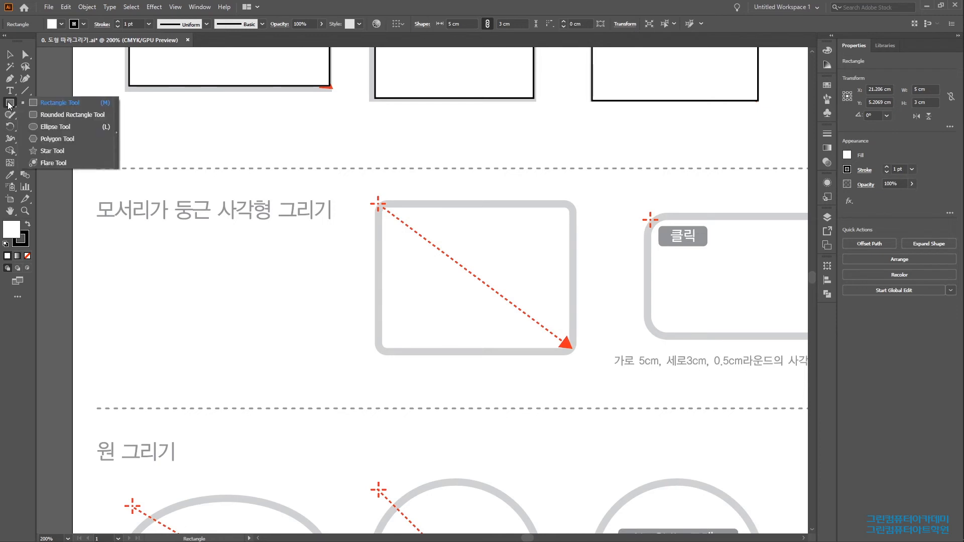
{"action": "left_click", "coordinate": [41, 117]}
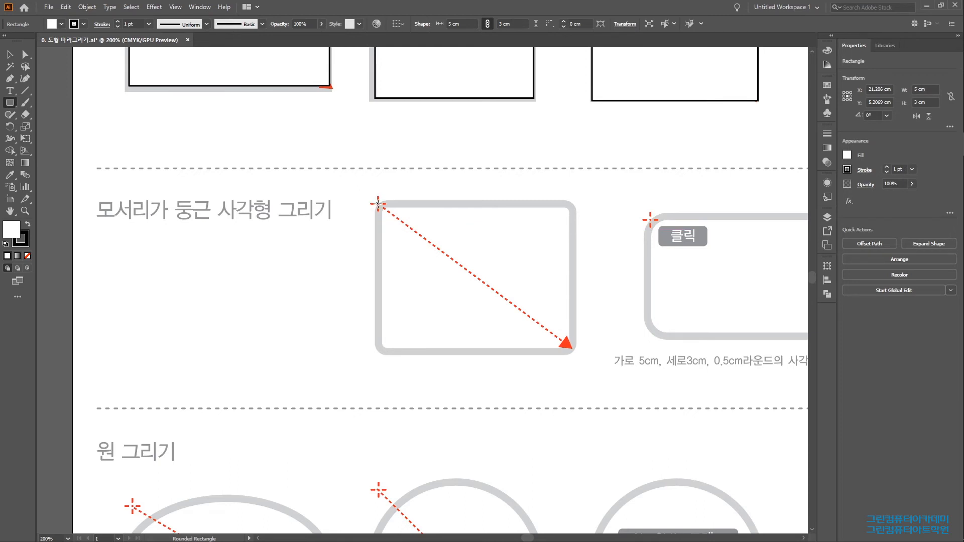
{"action": "left_click_drag", "start_coordinate": [377, 203], "coordinate": [571, 352]}
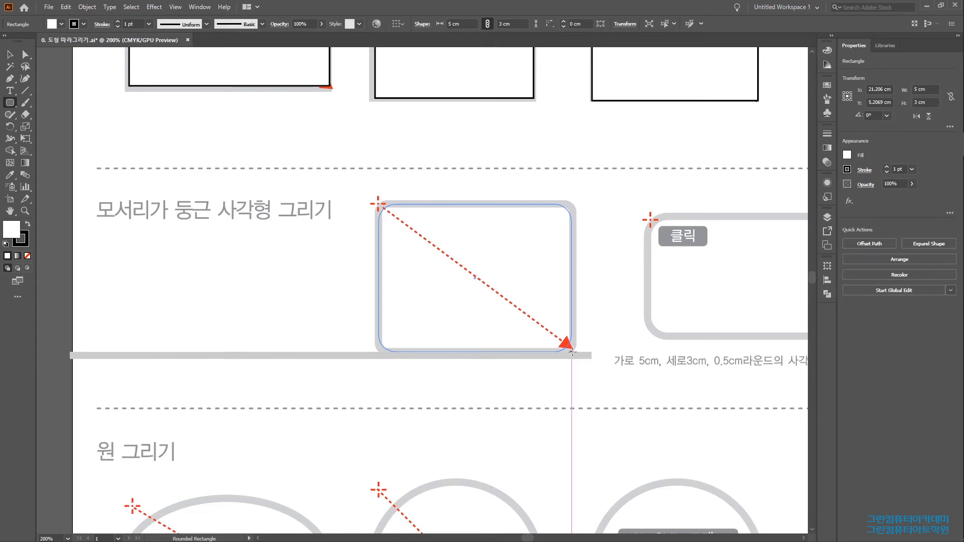
{"action": "left_click_drag", "start_coordinate": [571, 351], "coordinate": [573, 352]}
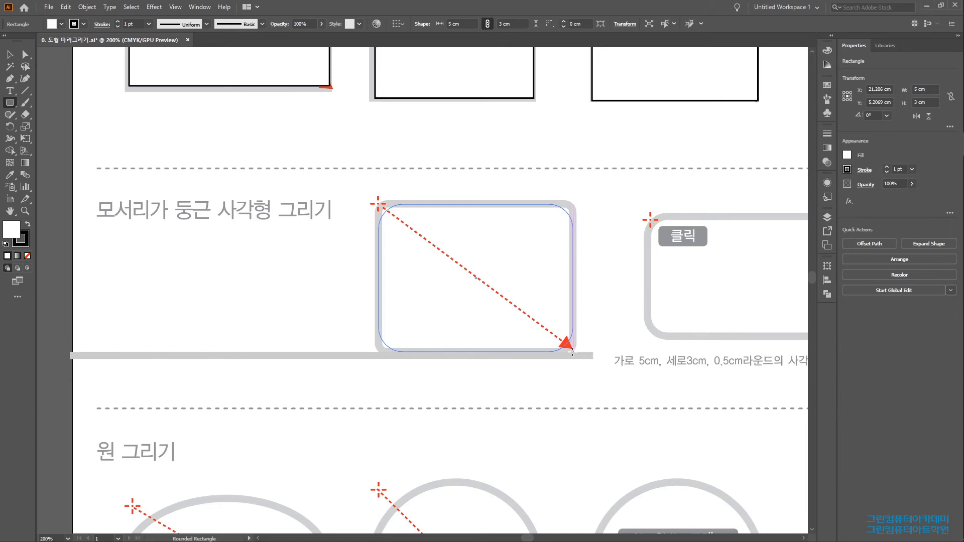
Increase and decrease the corner radius while still drawing the rounded rectangle, finishing with a radius of about 0.21 cm
{"action": "key", "text": "Up"}
{"action": "key", "text": "Up"}
{"action": "key", "text": "Up"}
{"action": "key", "text": "Up"}
{"action": "key", "text": "Up"}
{"action": "key", "text": "Up"}
{"action": "key", "text": "Up"}
{"action": "key", "text": "Up"}
{"action": "key", "text": "Down"}
{"action": "key", "text": "Down"}
{"action": "key", "text": "Down"}
{"action": "key", "text": "Down"}
{"action": "key", "text": "Down"}
{"action": "key", "text": "Down"}
{"action": "key", "text": "Down"}
{"action": "key", "text": "Down"}
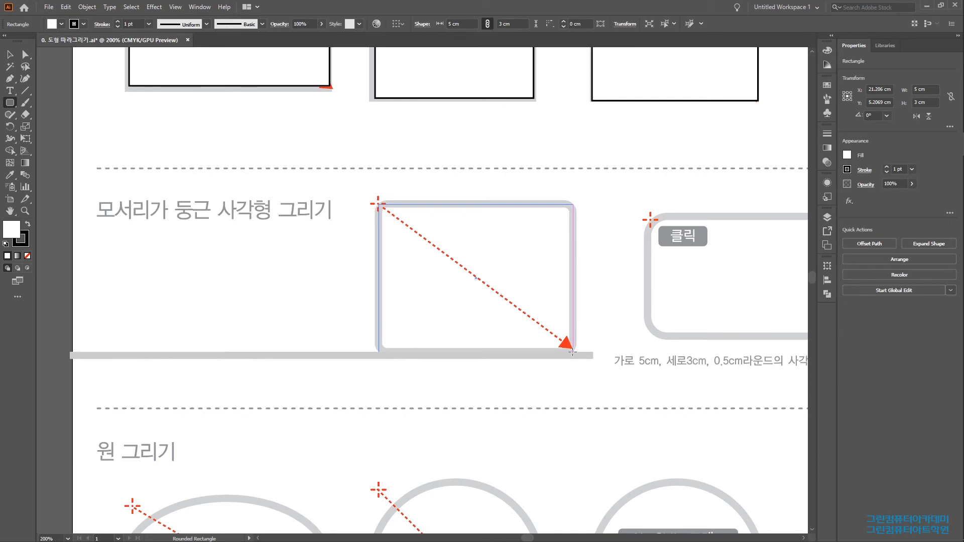
{"action": "left_click_drag", "start_coordinate": [573, 351], "coordinate": [573, 352]}
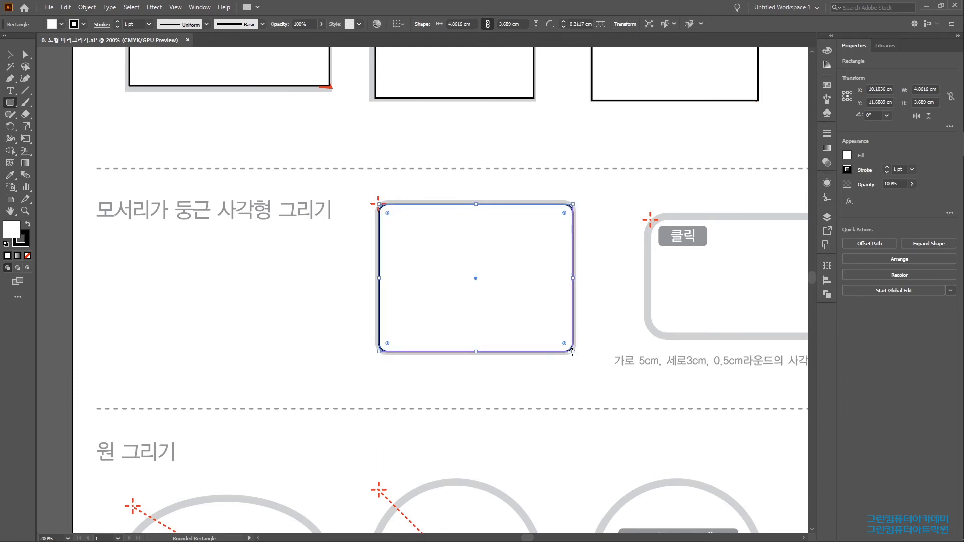
Create a rounded rectangle 5 cm wide and 3 cm high with a 0.5 cm corner radius at the neighbouring 클릭 template's corner marker
{"action": "left_click_drag", "start_coordinate": [739, 331], "coordinate": [555, 323]}
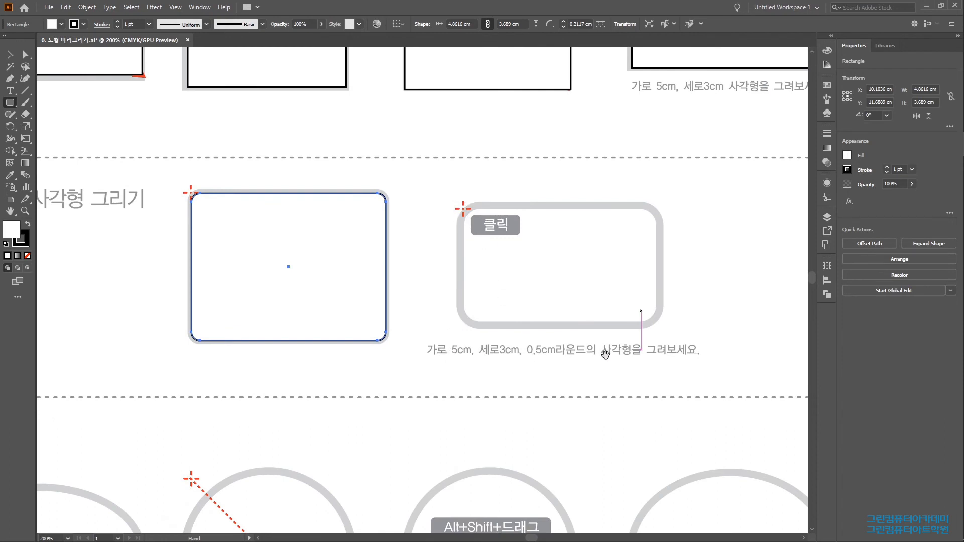
{"action": "left_click", "coordinate": [462, 209]}
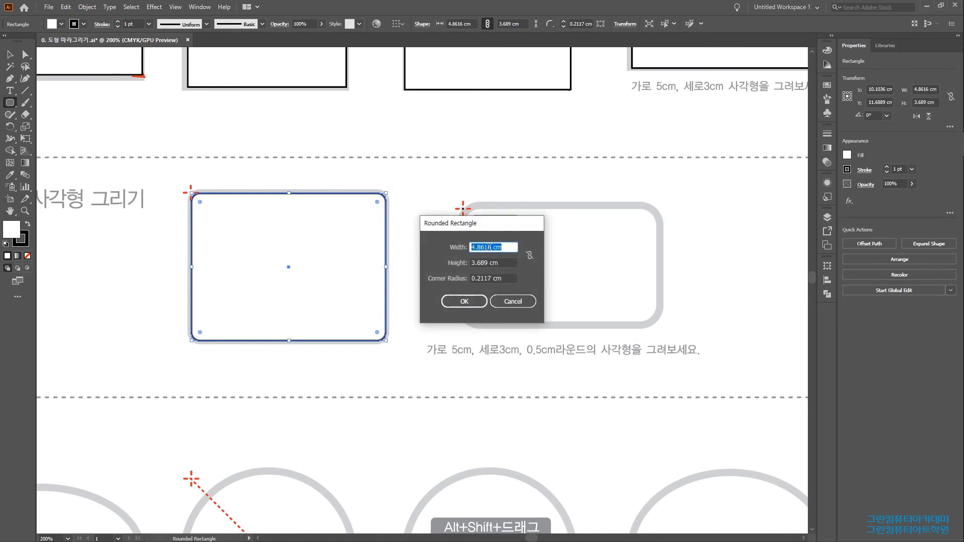
{"action": "type", "text": "5"}
{"action": "key", "text": "Tab"}
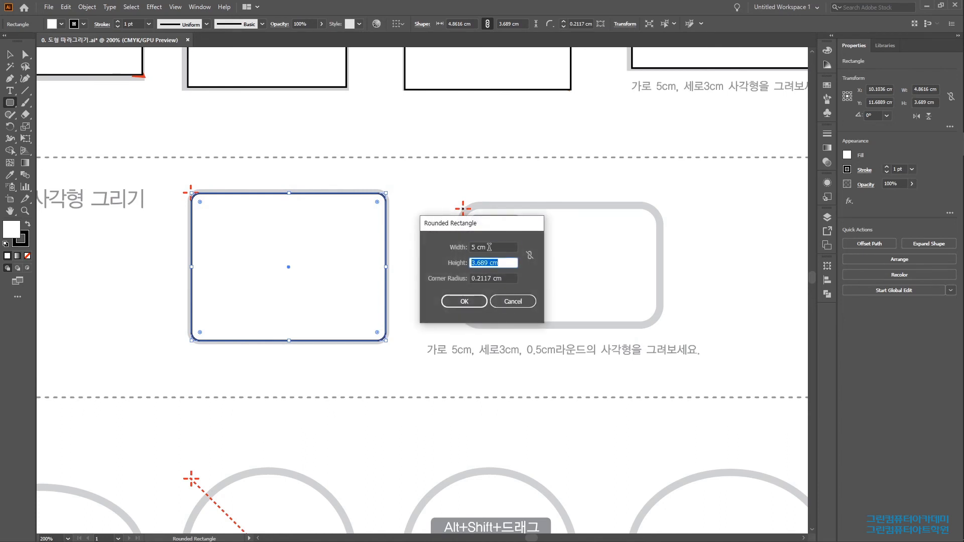
{"action": "type", "text": "3"}
{"action": "key", "text": "Tab"}
{"action": "type", "text": "0.5"}
{"action": "left_click", "coordinate": [503, 263]}
{"action": "left_click", "coordinate": [478, 301]}
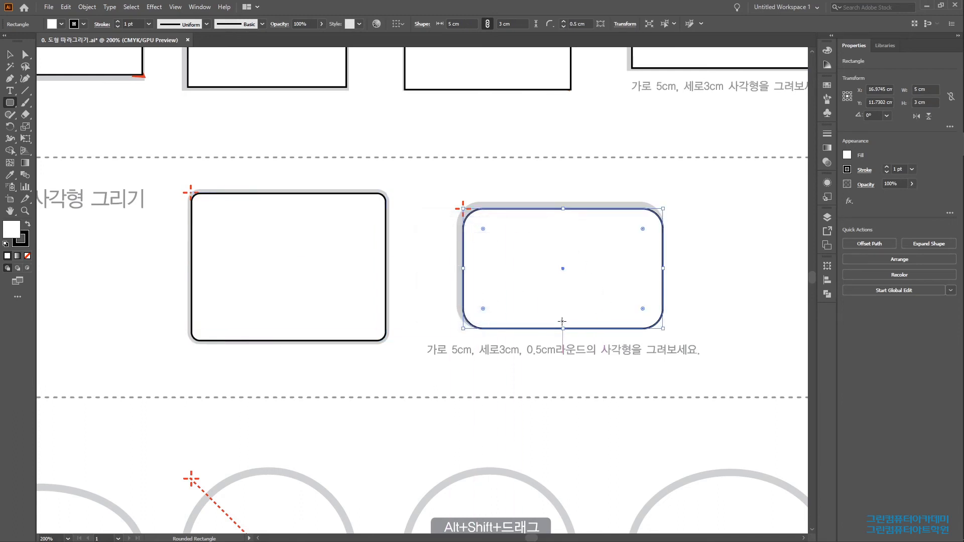
Nudge the 5 × 3 cm rounded rectangle up and to the left until it lines up with its grey template
{"action": "key", "text": "Up"}
{"action": "key", "text": "Up"}
{"action": "key", "text": "Up"}
{"action": "key", "text": "Left"}
{"action": "key", "text": "Left"}
{"action": "key", "text": "Left"}
{"action": "key", "text": "Right"}
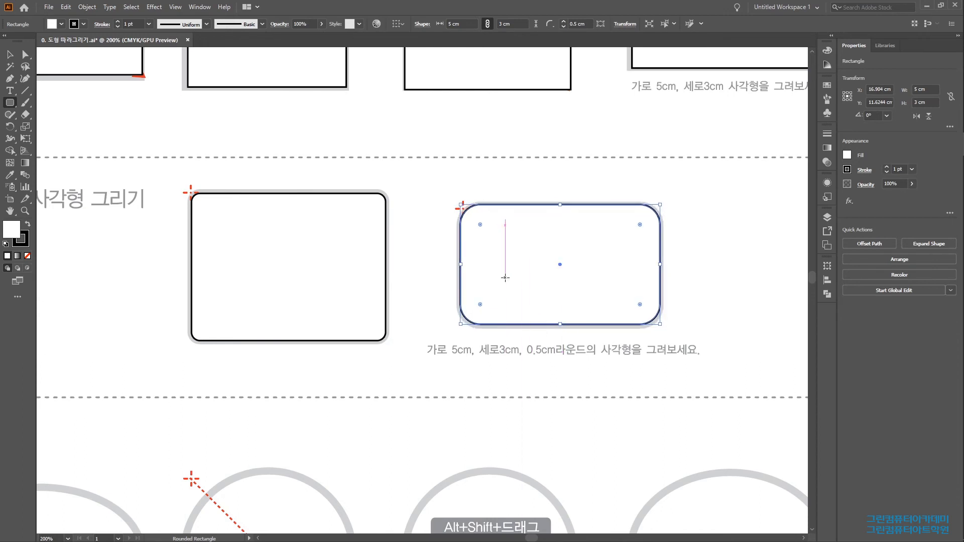
Draw an ellipse about 4.74 cm wide and 2.88 cm high between the two markers of the 드래그 template in the 원 그리기 row
{"action": "mouse_move", "coordinate": [151, 427]}
{"action": "left_mouse_down"}
{"action": "mouse_move", "coordinate": [525, 152]}
{"action": "mouse_move", "coordinate": [567, 195]}
{"action": "left_mouse_up"}
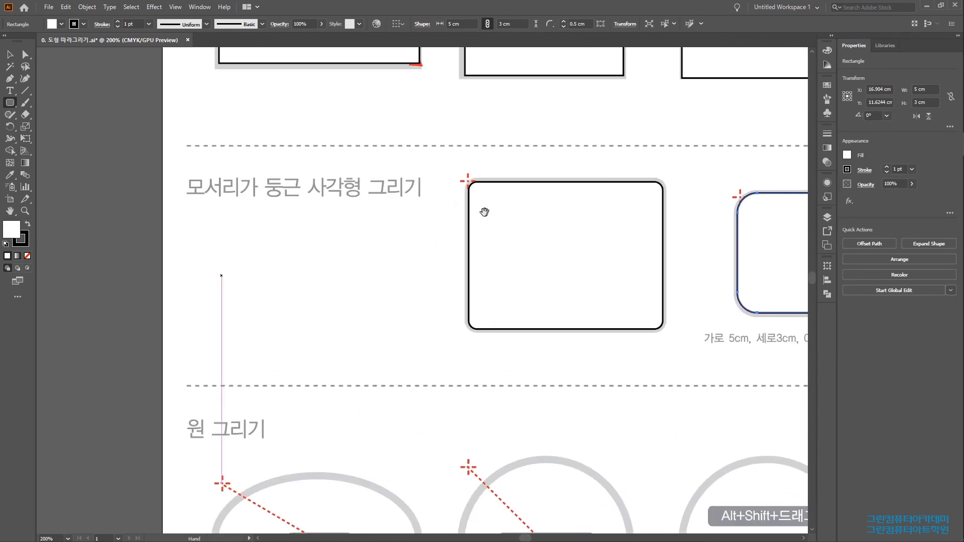
{"action": "left_click_drag", "start_coordinate": [363, 348], "coordinate": [394, 152]}
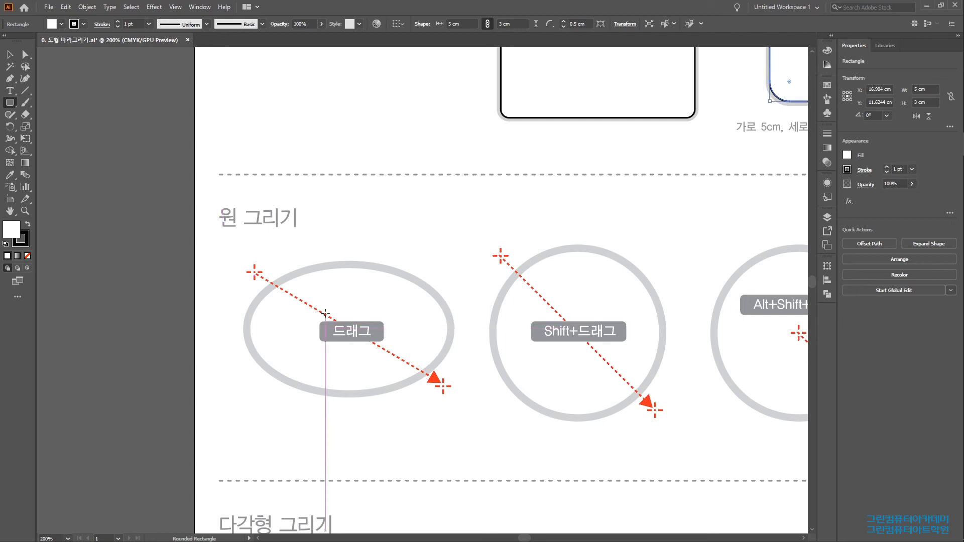
{"action": "left_click_drag", "start_coordinate": [9, 102], "coordinate": [59, 127]}
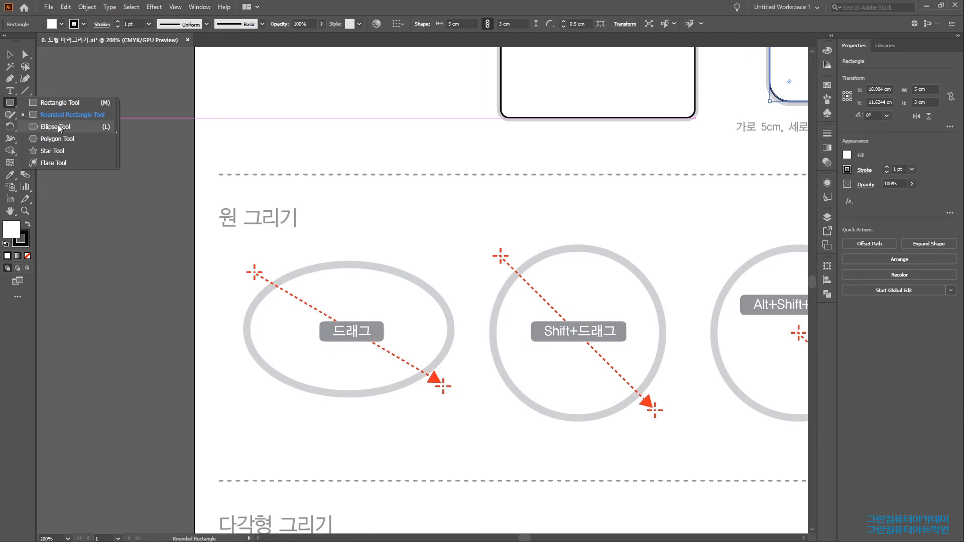
{"action": "left_click_drag", "start_coordinate": [59, 128], "coordinate": [59, 128]}
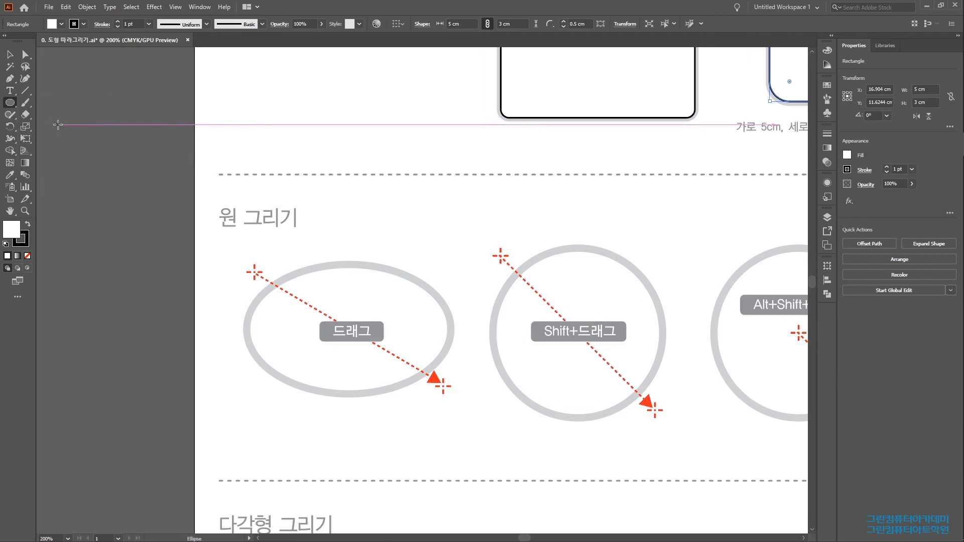
{"action": "left_click_drag", "start_coordinate": [254, 272], "coordinate": [443, 386]}
Draw a circle about 3.86 cm wide over the Shift+드래그 template and one about 3.98 cm wide outward from the Alt+Shift+드래그 template's centre
{"action": "left_click_drag", "start_coordinate": [537, 353], "coordinate": [361, 342]}
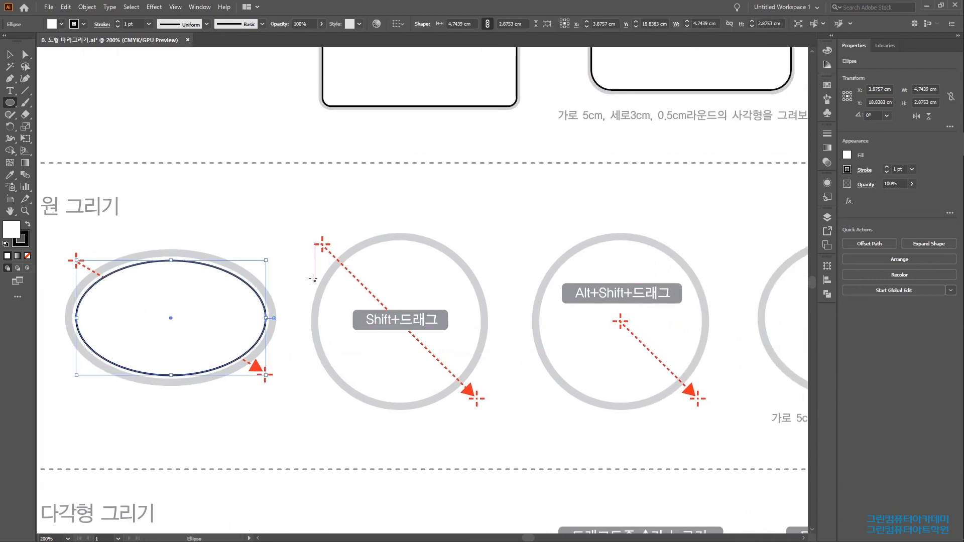
{"action": "left_click_drag", "start_coordinate": [322, 245], "coordinate": [461, 397]}
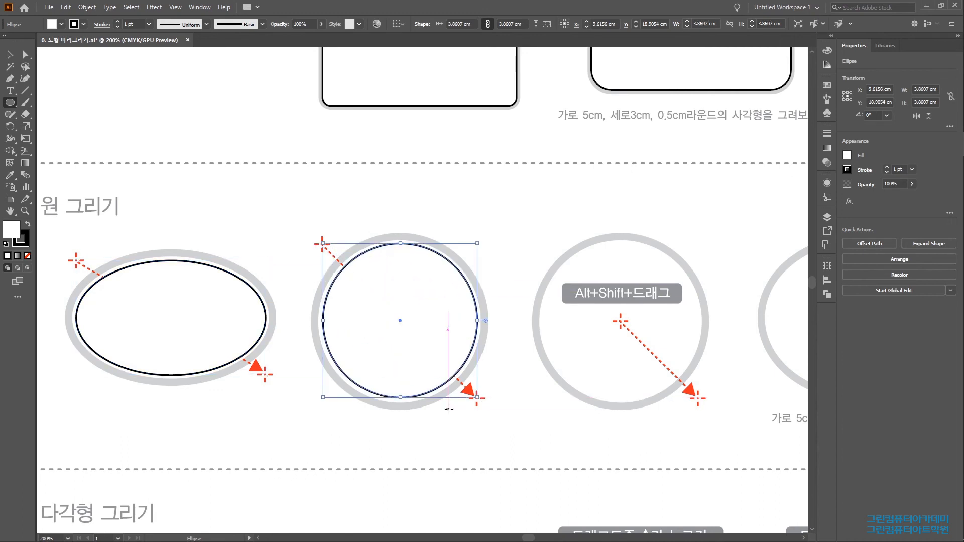
{"action": "left_click_drag", "start_coordinate": [553, 370], "coordinate": [346, 350]}
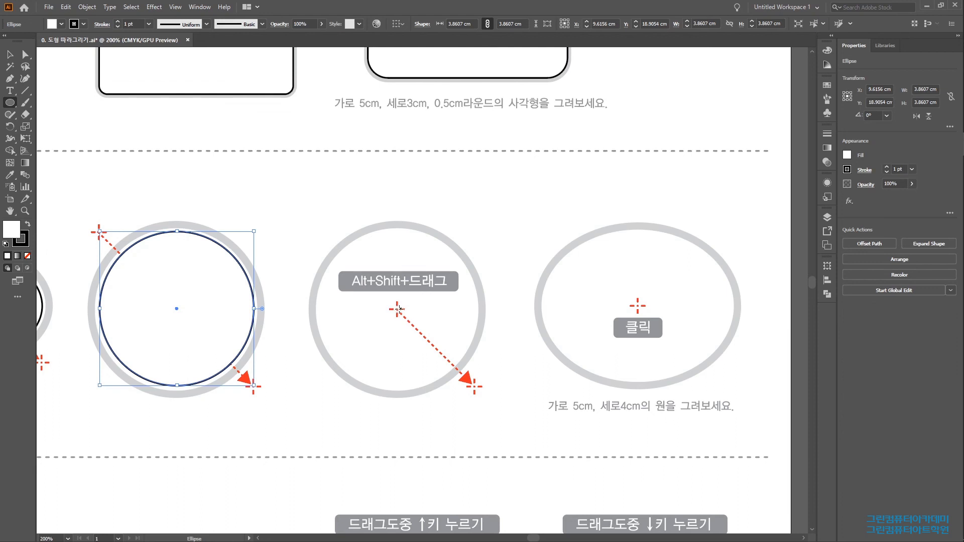
{"action": "mouse_move", "coordinate": [397, 309]}
{"action": "left_mouse_down"}
{"action": "mouse_move", "coordinate": [501, 390]}
{"action": "mouse_move", "coordinate": [480, 388]}
{"action": "left_mouse_up"}
Create an ellipse 5 cm wide and 4 cm high with its bounding-box corner at the 클릭 template's centre marker
{"action": "left_click_drag", "start_coordinate": [596, 383], "coordinate": [445, 376]}
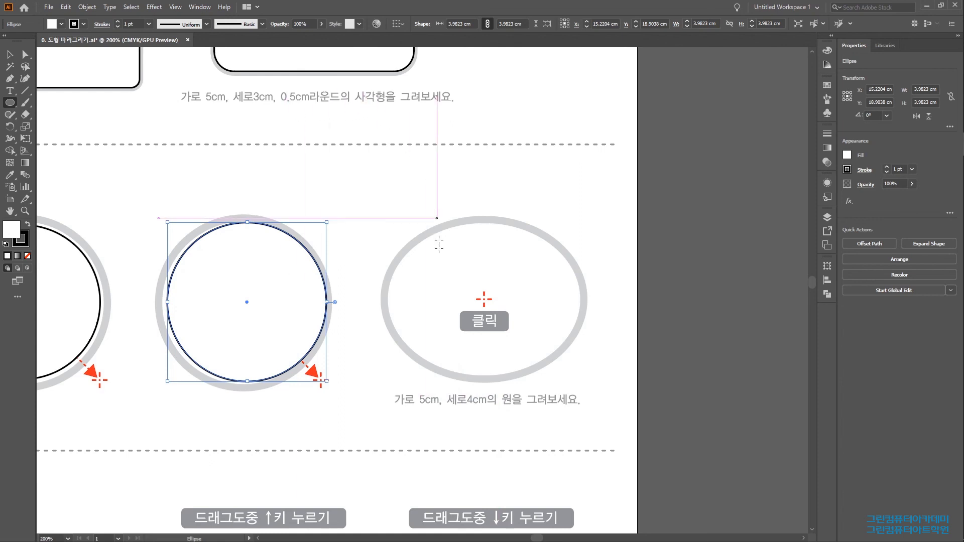
{"action": "left_click", "coordinate": [485, 299]}
{"action": "type", "text": "5"}
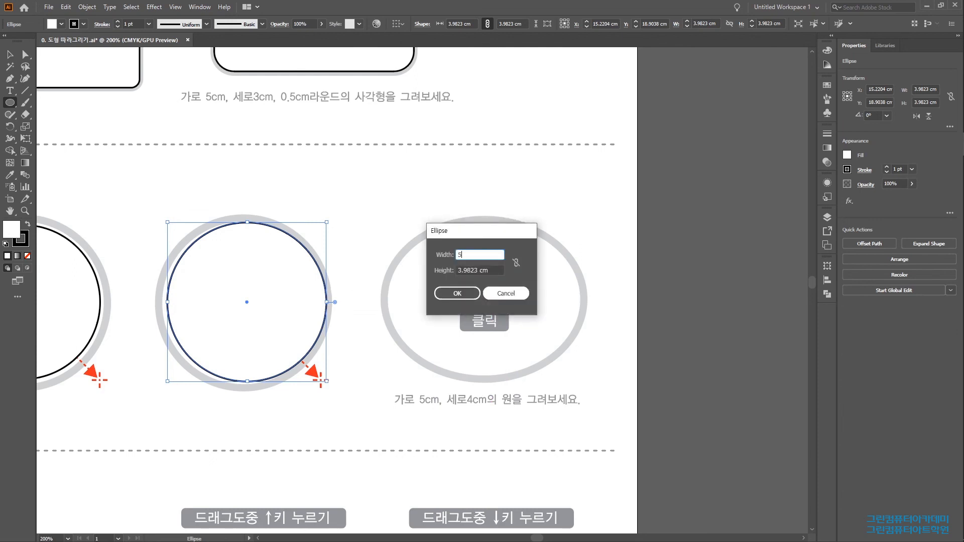
{"action": "key", "text": "Tab"}
{"action": "type", "text": "4"}
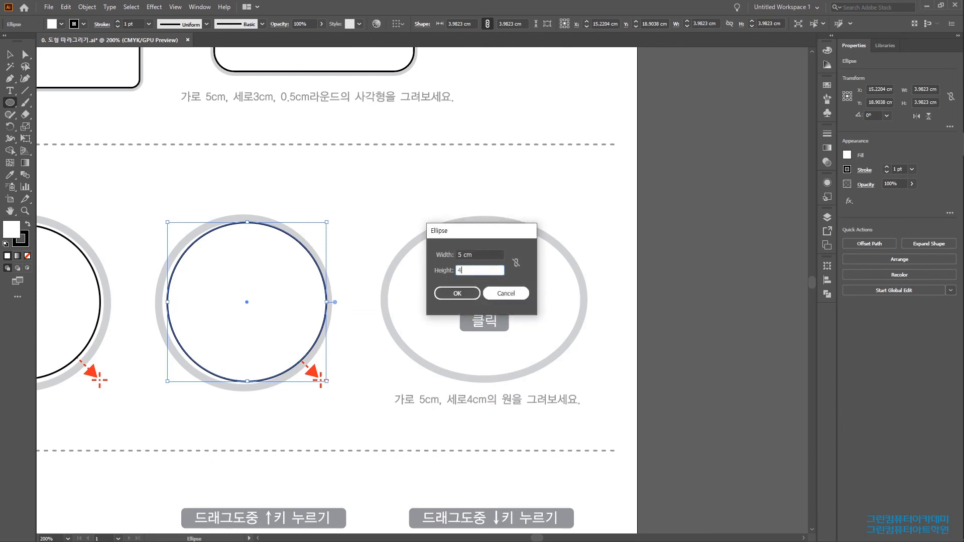
{"action": "left_click", "coordinate": [480, 253]}
{"action": "left_click", "coordinate": [454, 293]}
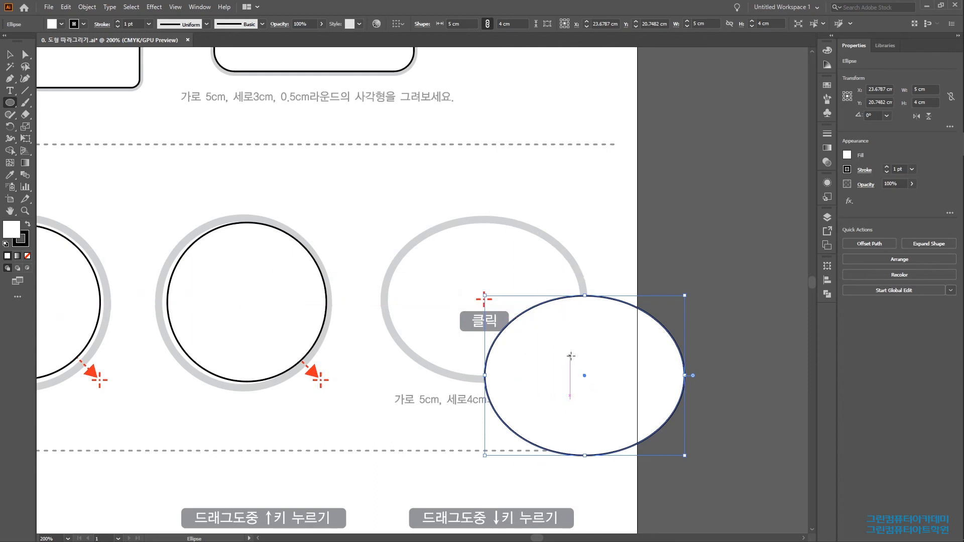
Delete the misplaced ellipse and create one 5 cm wide and 4 cm high centred on the 클릭 template's marker
{"action": "key", "text": "Delete"}
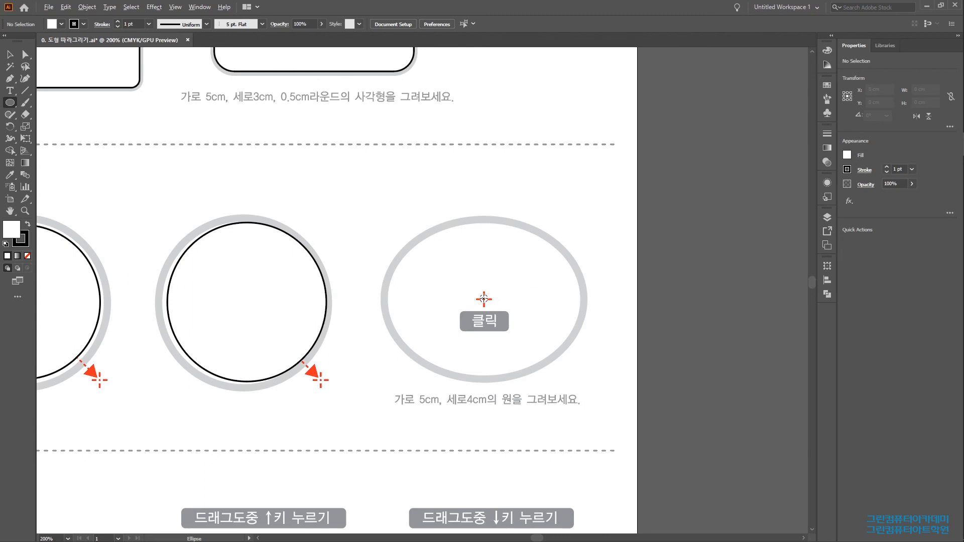
{"action": "left_click", "coordinate": [483, 299]}
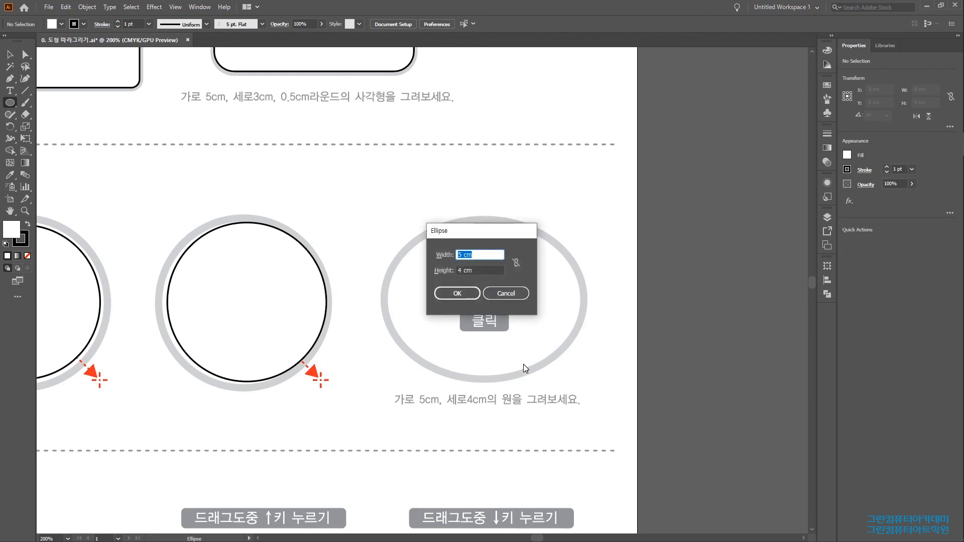
{"action": "key", "text": "Return"}
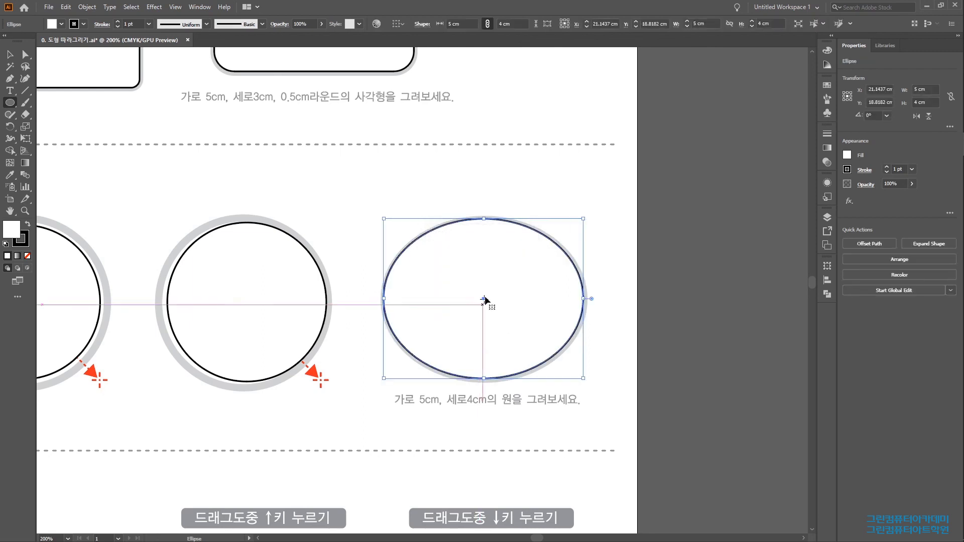